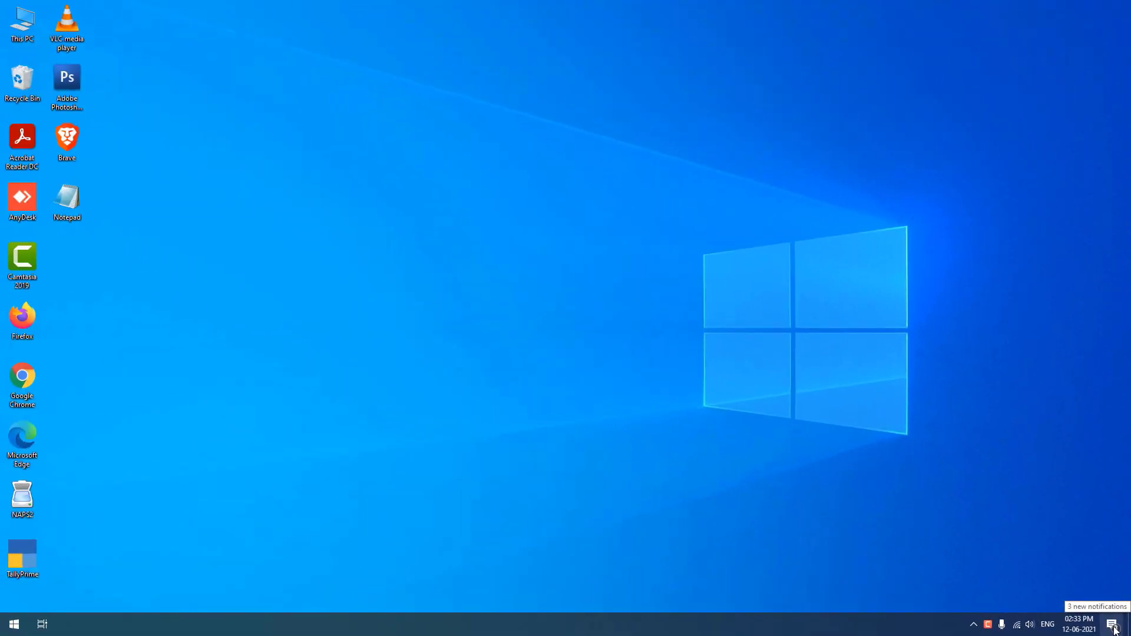
# Step: Show and hide the Action Center several times to view its notifications and quick actions
pyautogui.click(1089, 615)
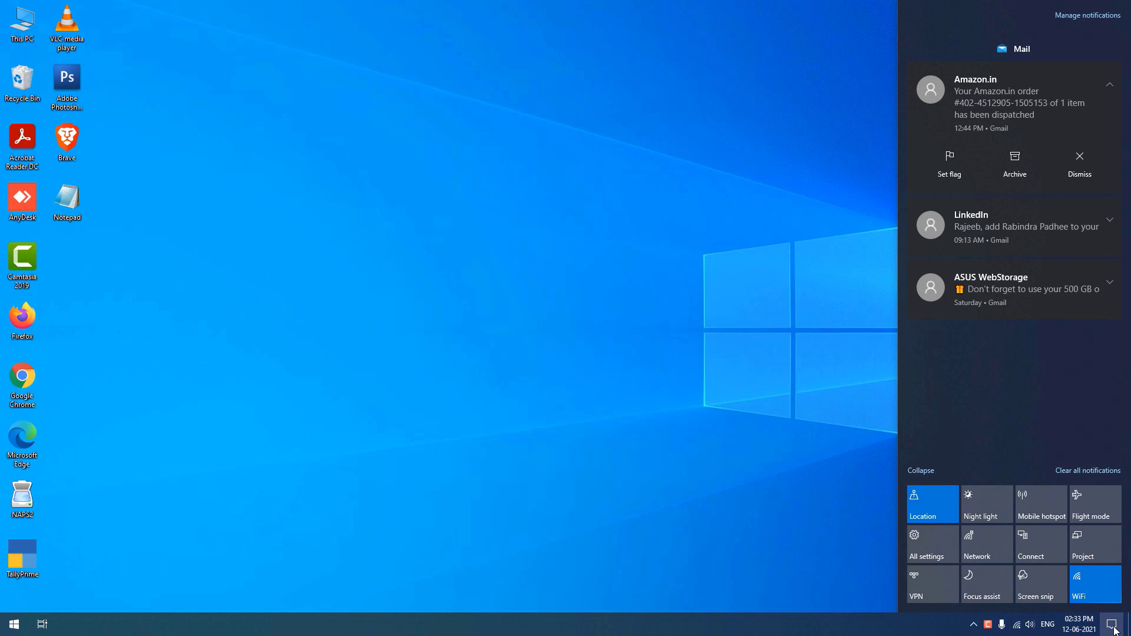
pyautogui.click(1113, 625)
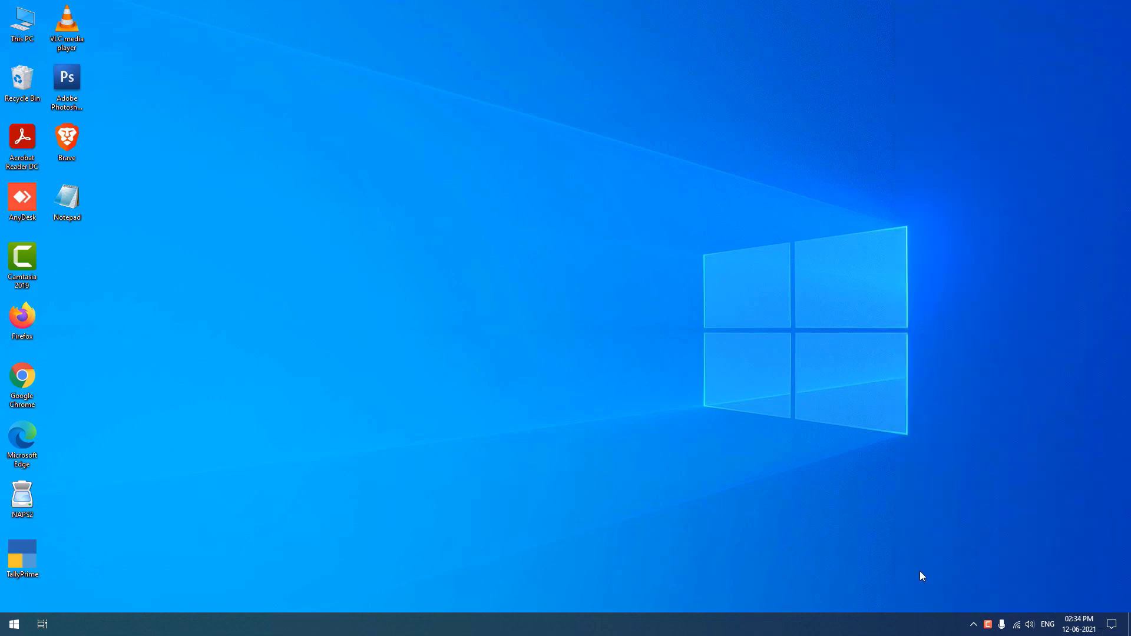
pyautogui.click(1111, 626)
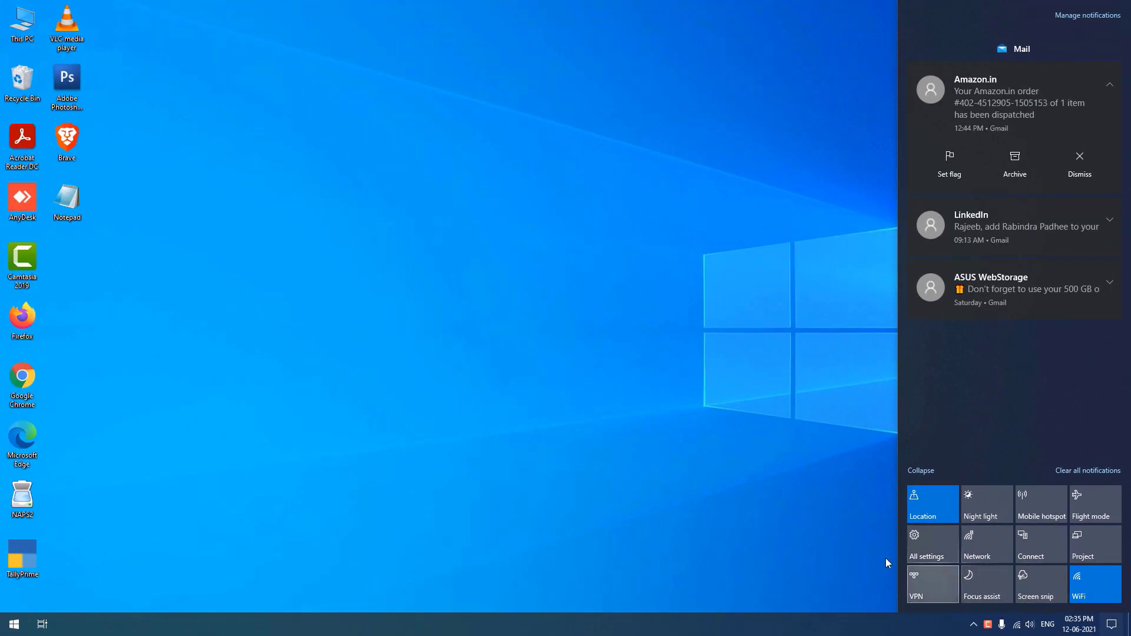
pyautogui.click(756, 440)
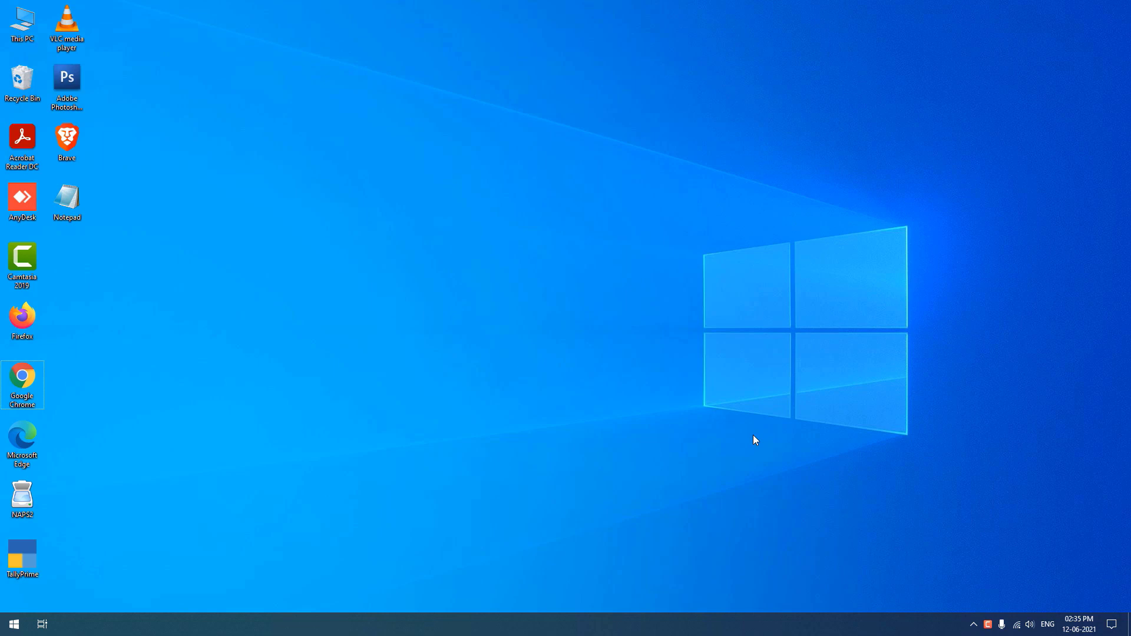
pyautogui.press('super+a')
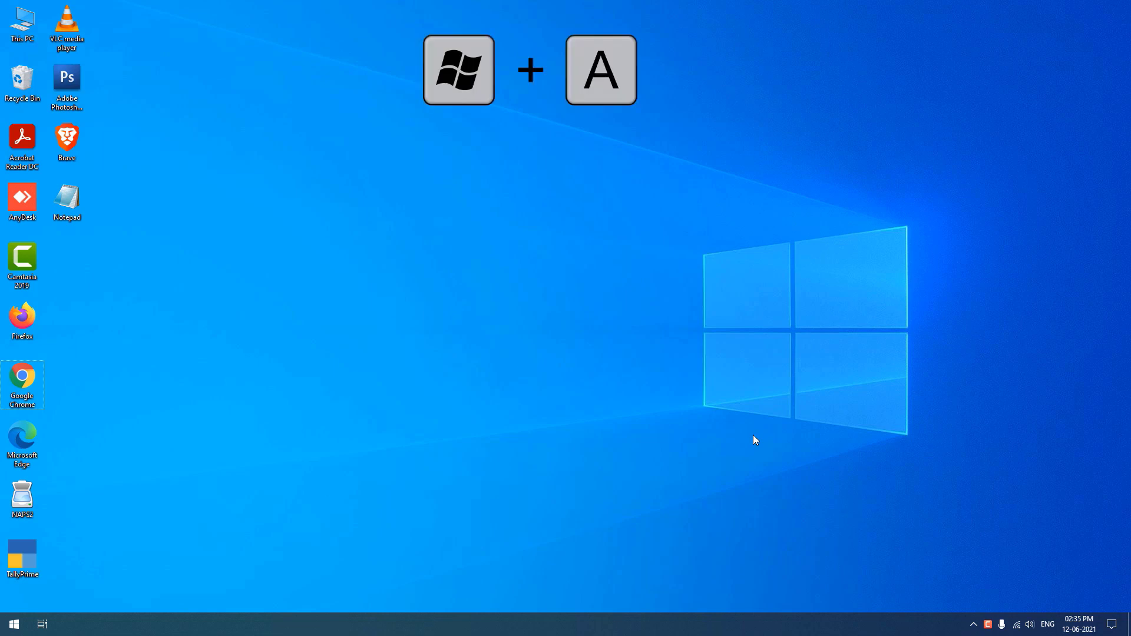
pyautogui.press('super+a')
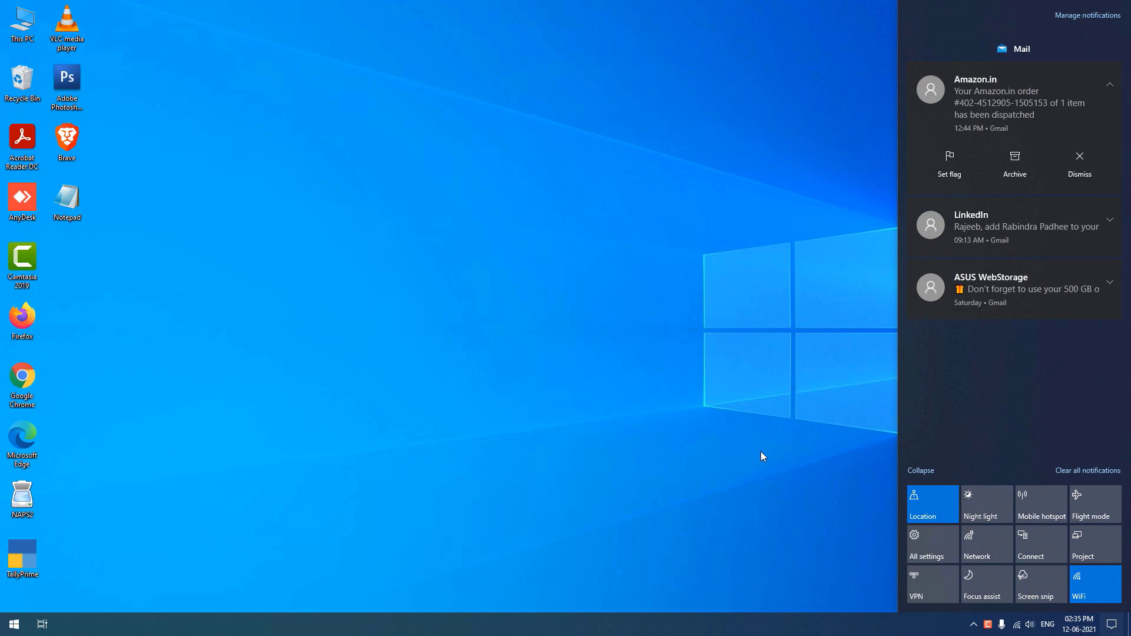
pyautogui.click(761, 451)
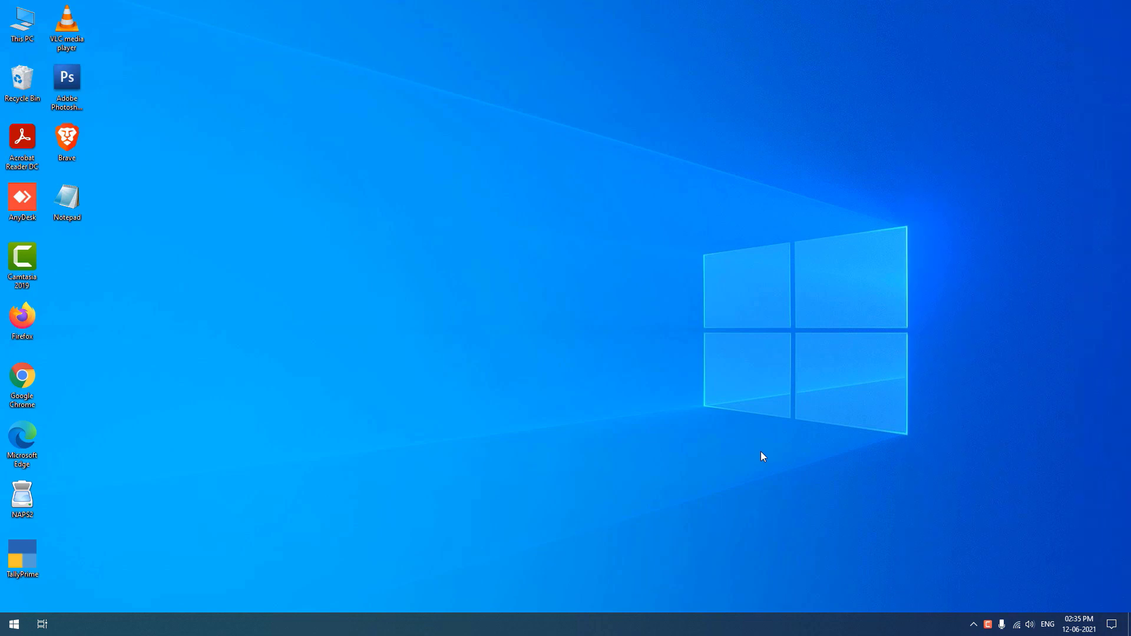
# Step: Open the Amazon.in mail notification from the Action Center to read the message, and close the Mail window
pyautogui.click(1113, 629)
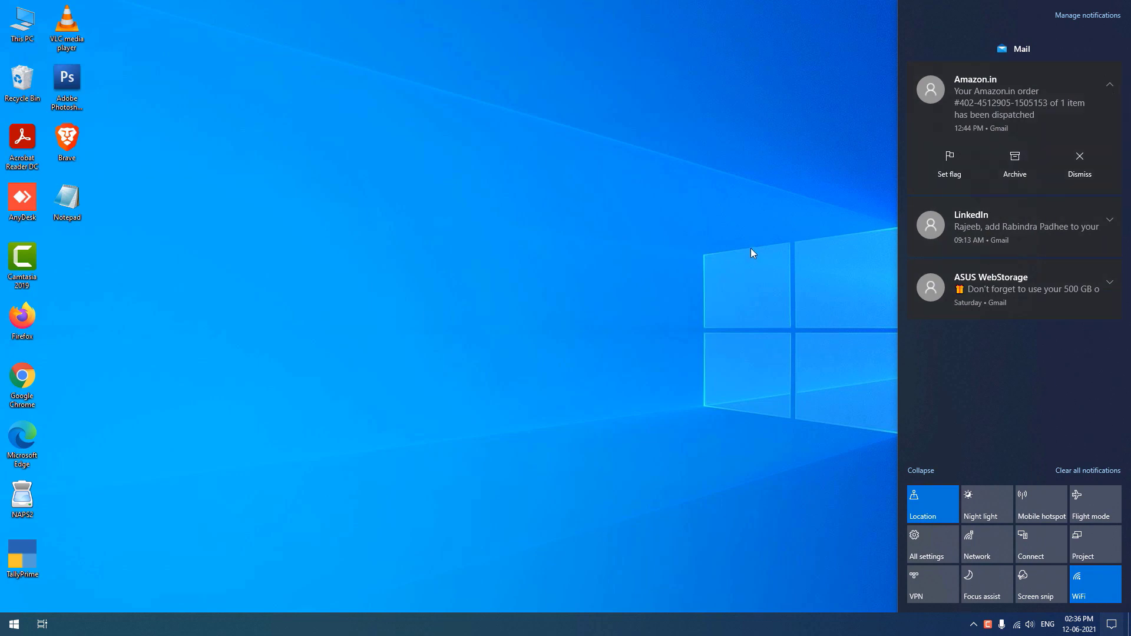
pyautogui.click(995, 107)
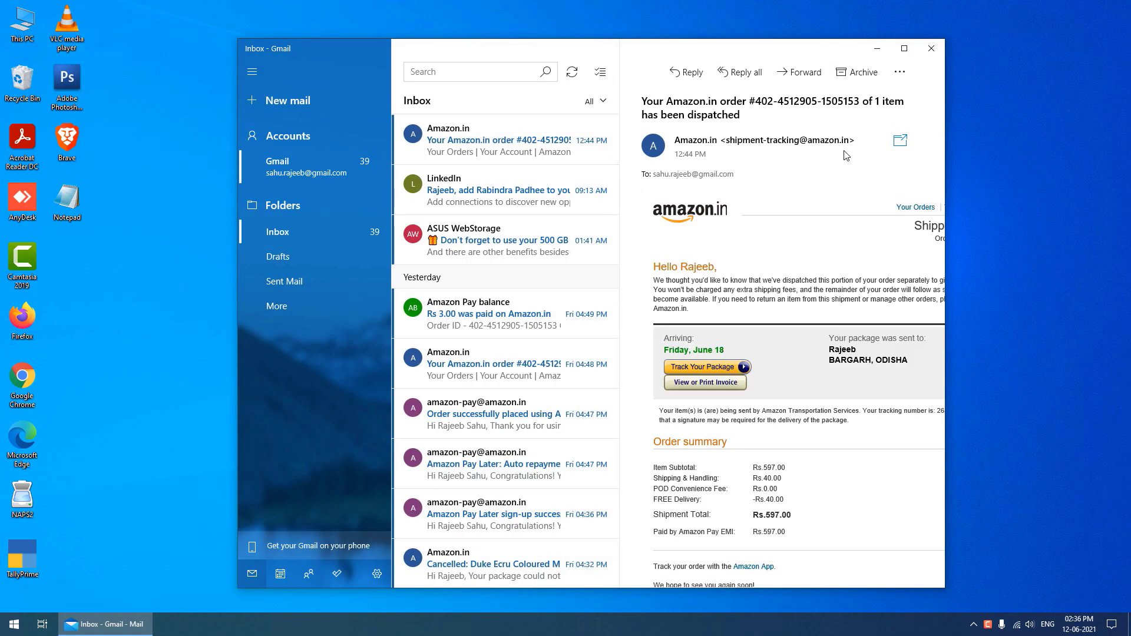
pyautogui.click(937, 51)
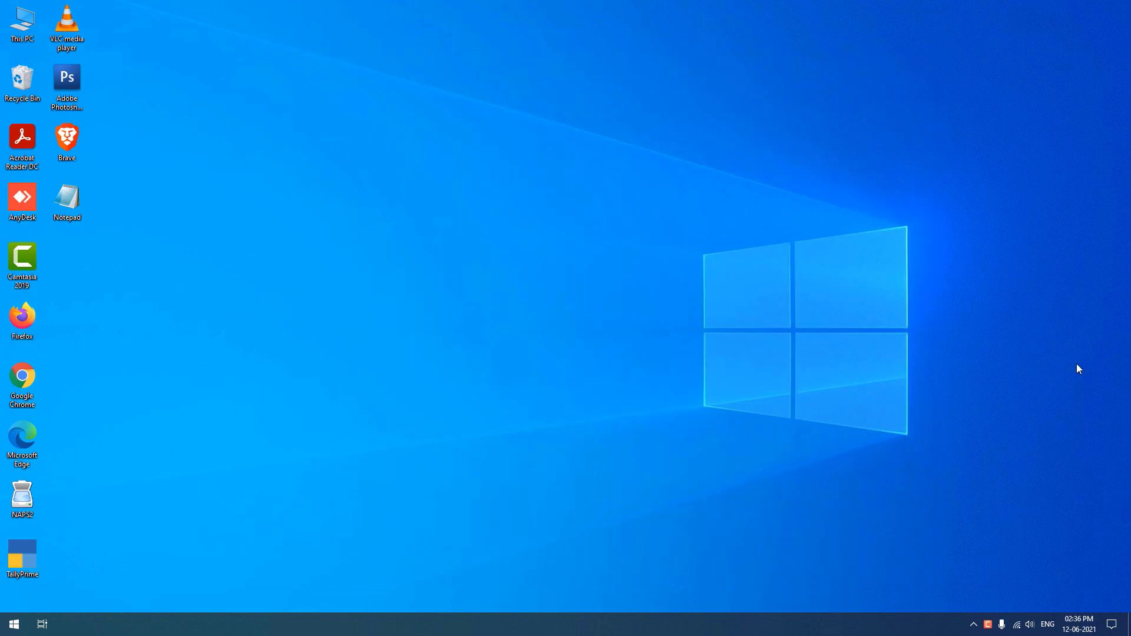
# Step: Dismiss the LinkedIn notification in the Action Center and clear all remaining notifications
pyautogui.click(1112, 623)
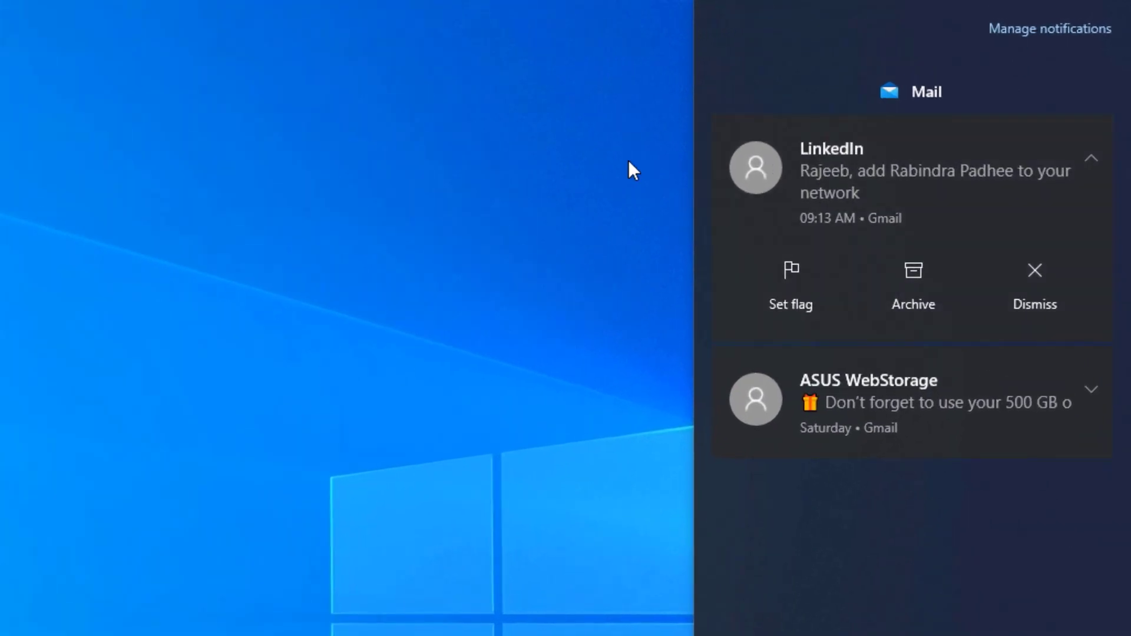
pyautogui.moveTo(972, 154)
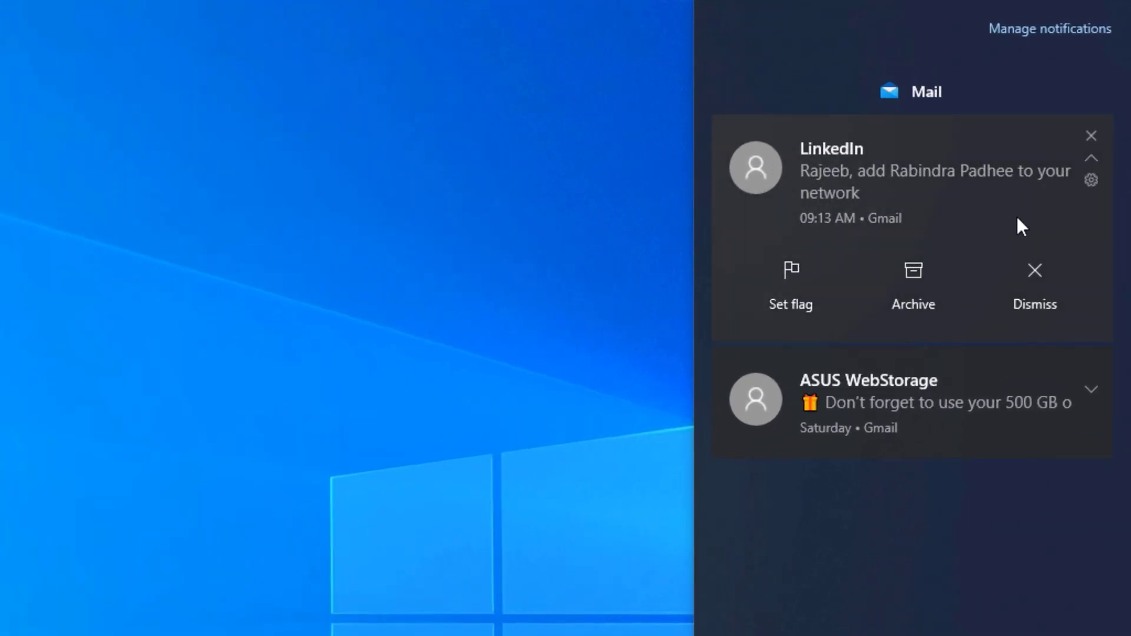
pyautogui.click(1035, 266)
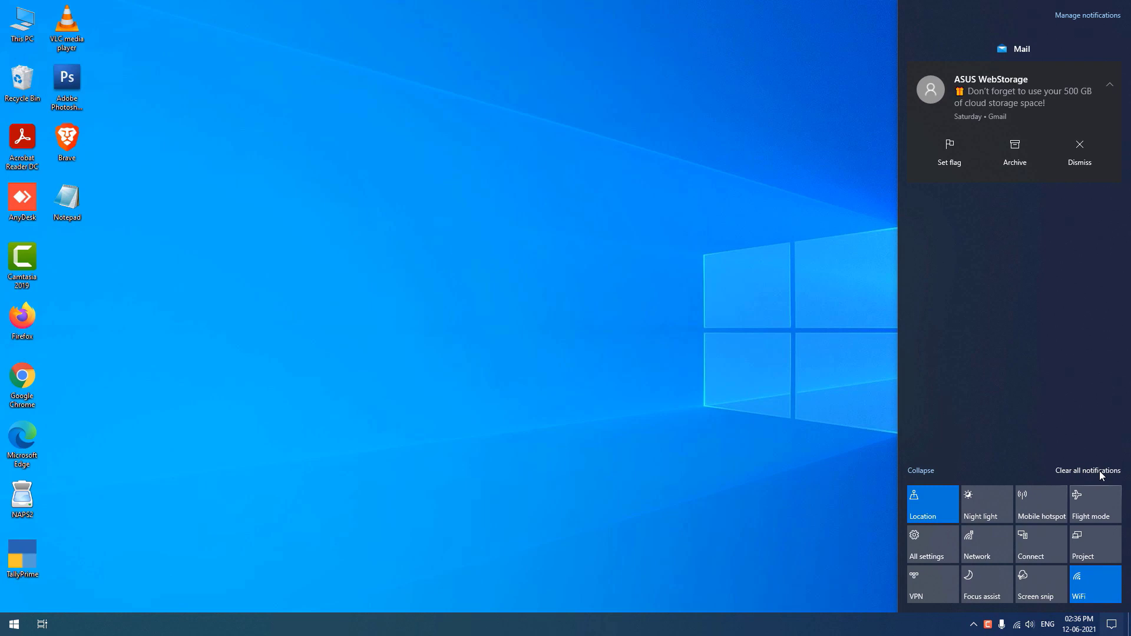
pyautogui.click(1099, 471)
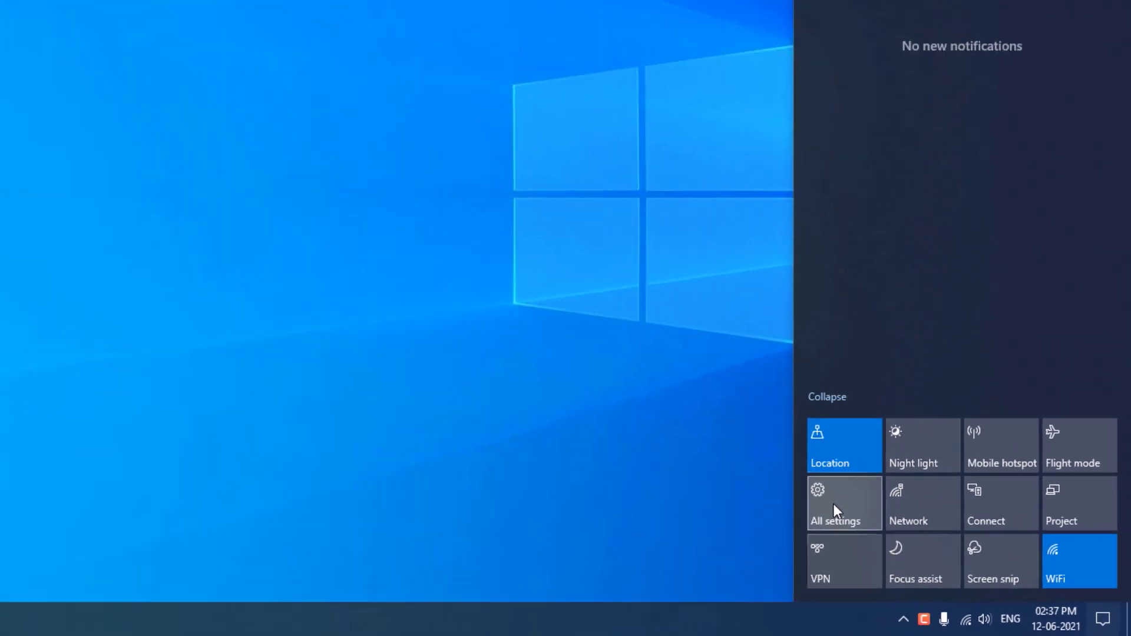
# Step: View the Settings window through the All settings quick action, and close it
pyautogui.click(715, 453)
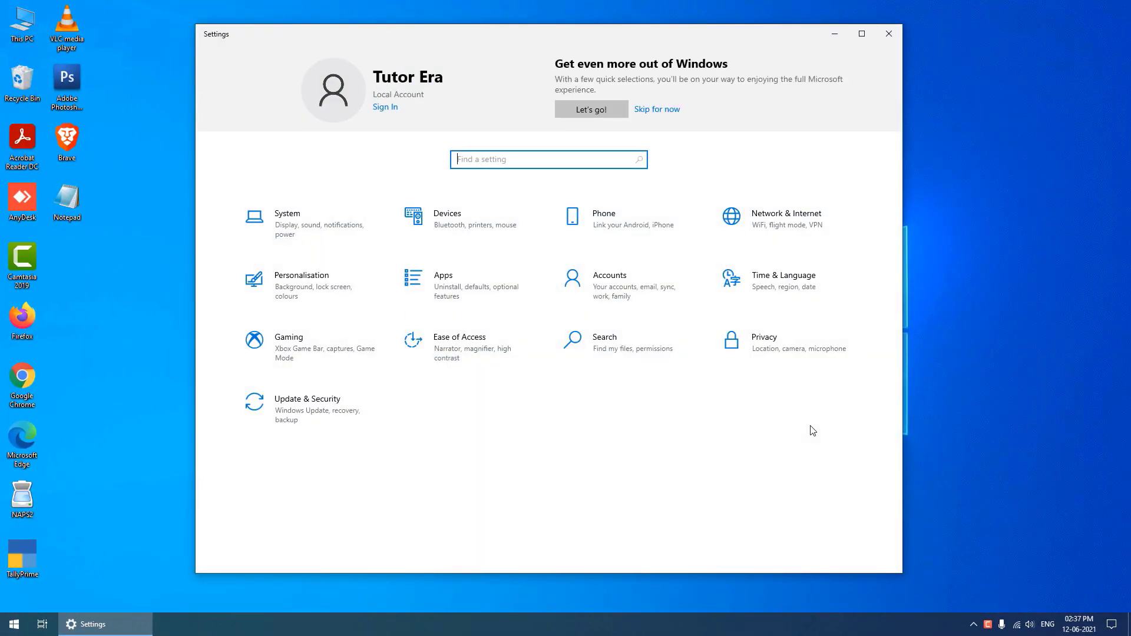
pyautogui.click(889, 34)
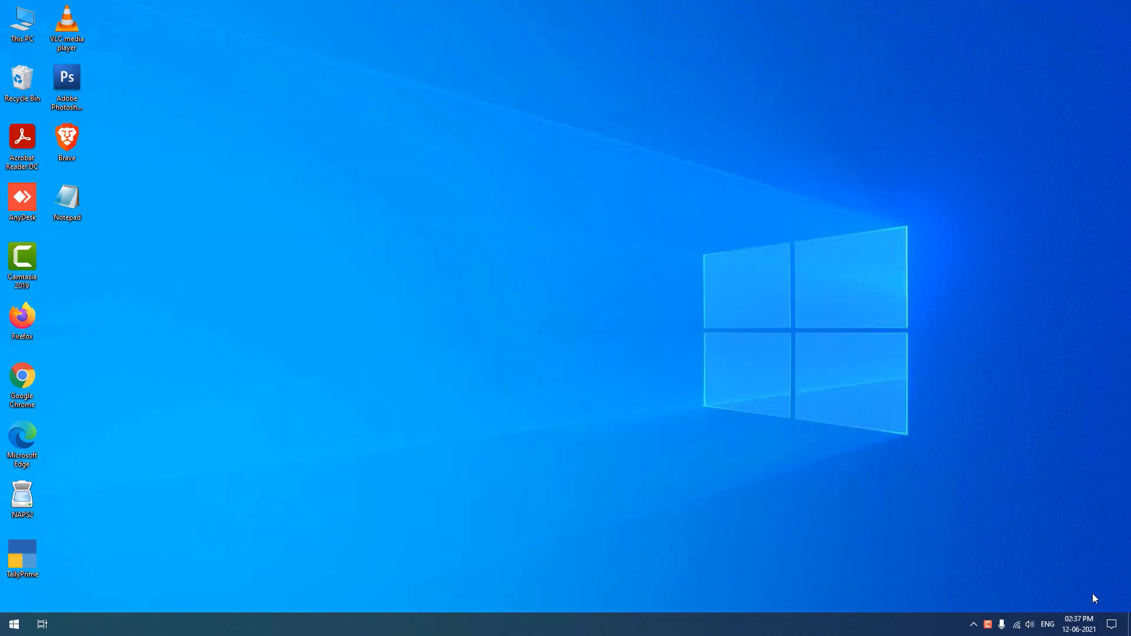
# Step: Collapse the Action Center's quick actions to a single row and expand them again
pyautogui.click(1114, 625)
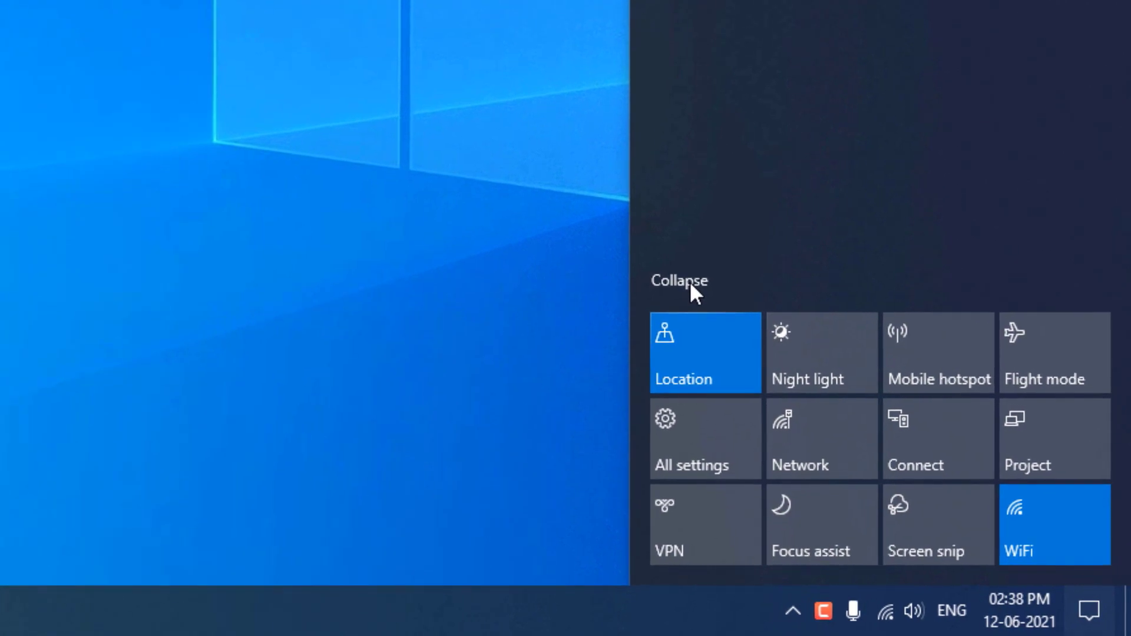
pyautogui.click(691, 285)
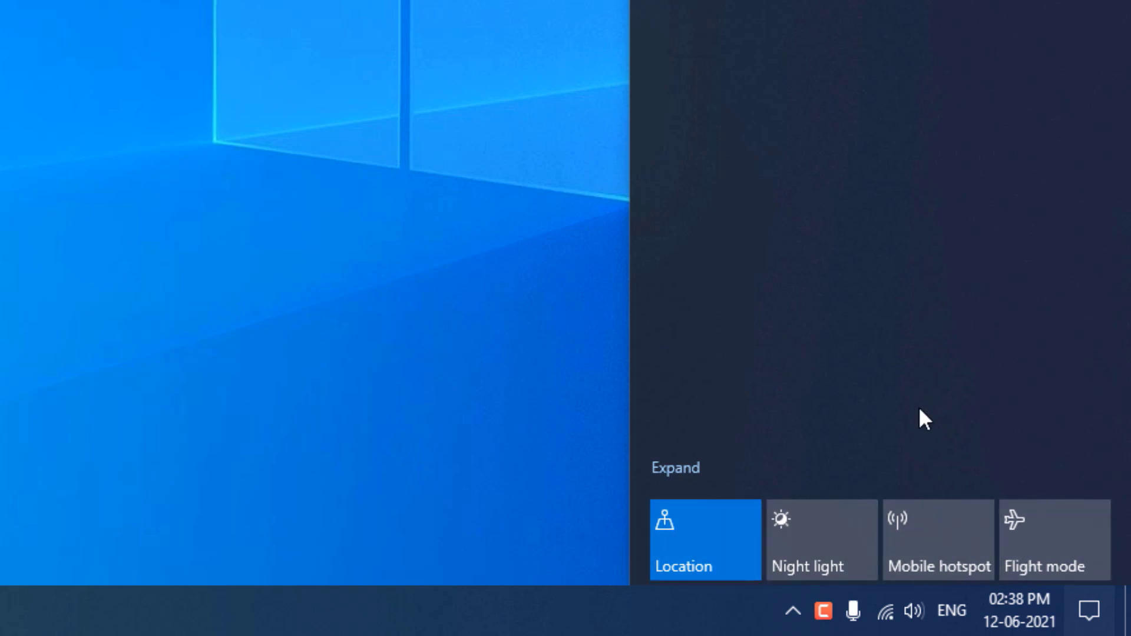
pyautogui.click(681, 467)
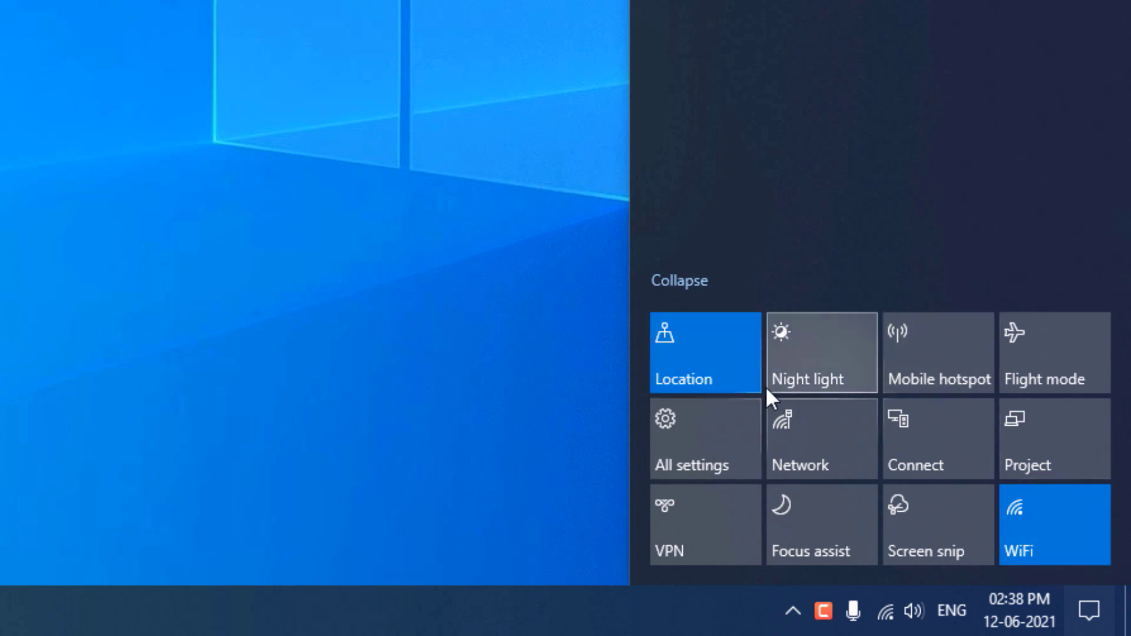
# Step: Turn off Location with its quick action and show the Action Center again
pyautogui.click(730, 362)
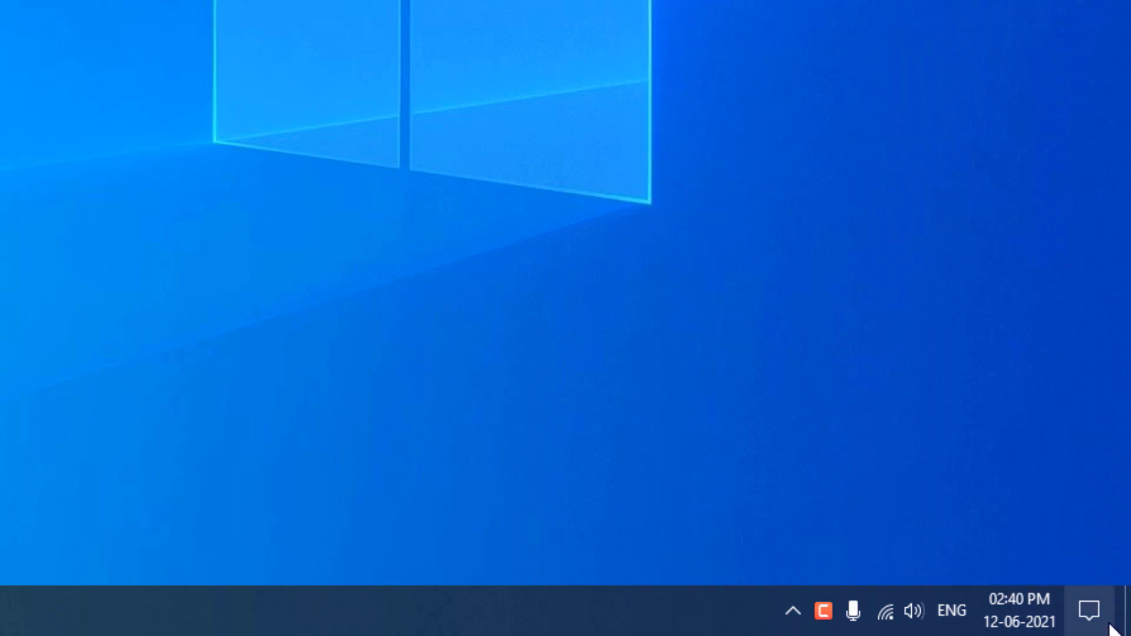
pyautogui.click(1089, 611)
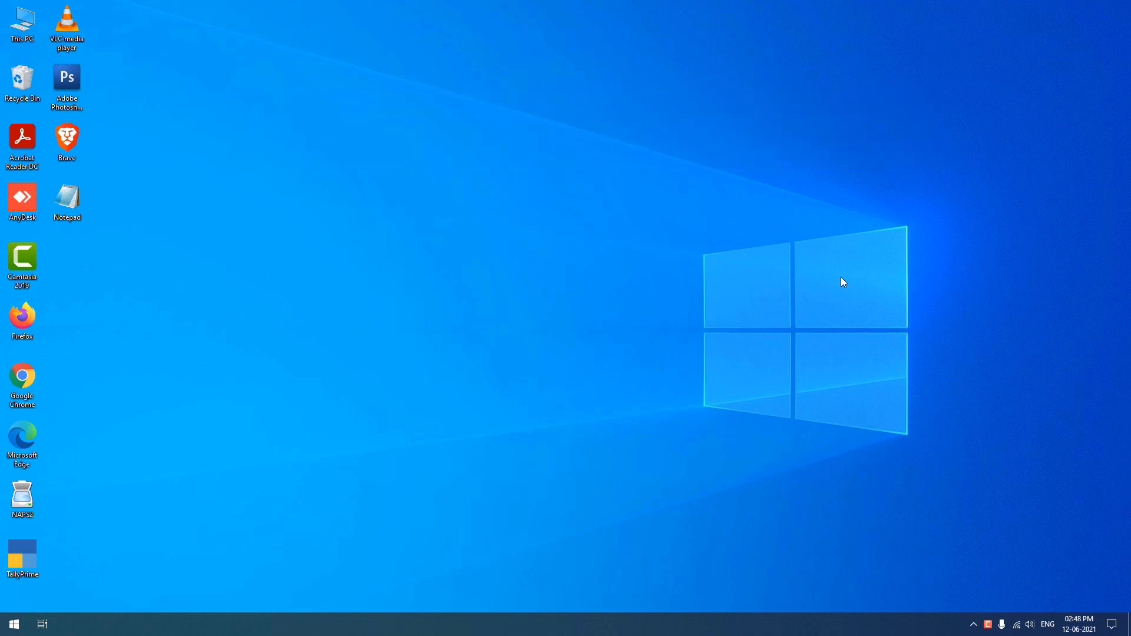
# Step: Edit the Action Center's quick actions, unpin Focus assist, VPN and Project, and finish editing
pyautogui.press('super+a')
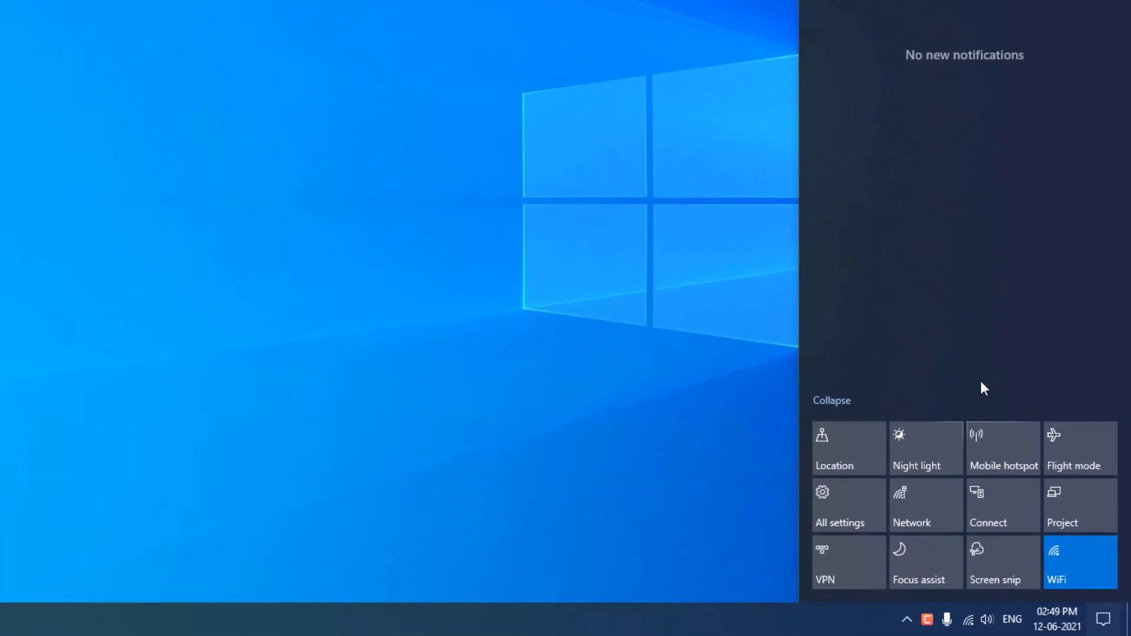
pyautogui.rightClick(963, 189)
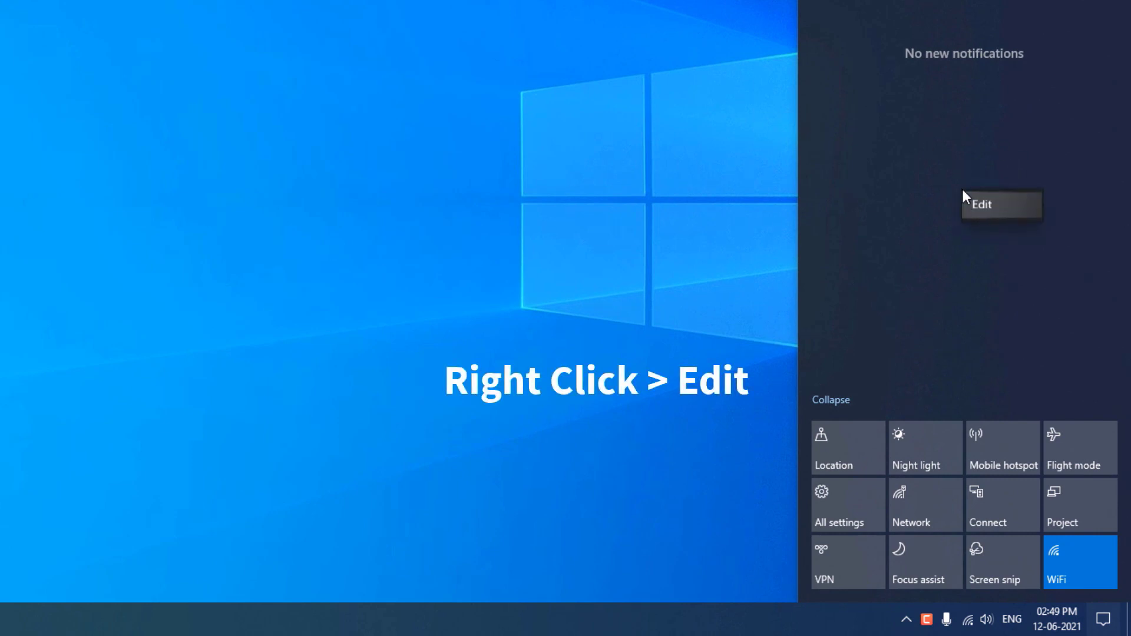
pyautogui.click(997, 210)
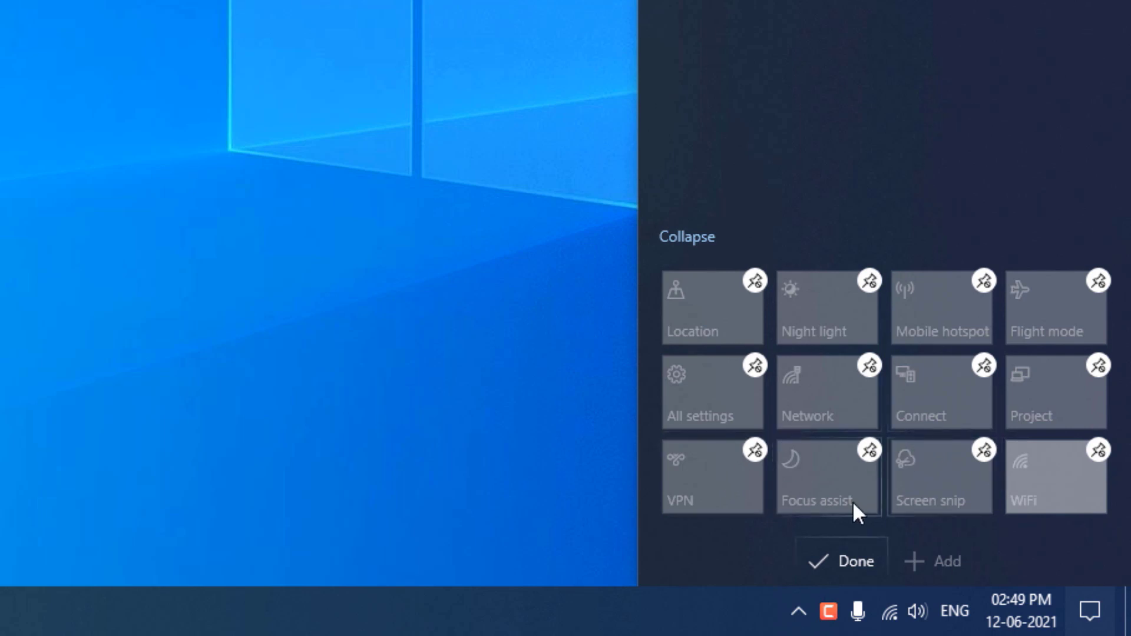
pyautogui.click(872, 445)
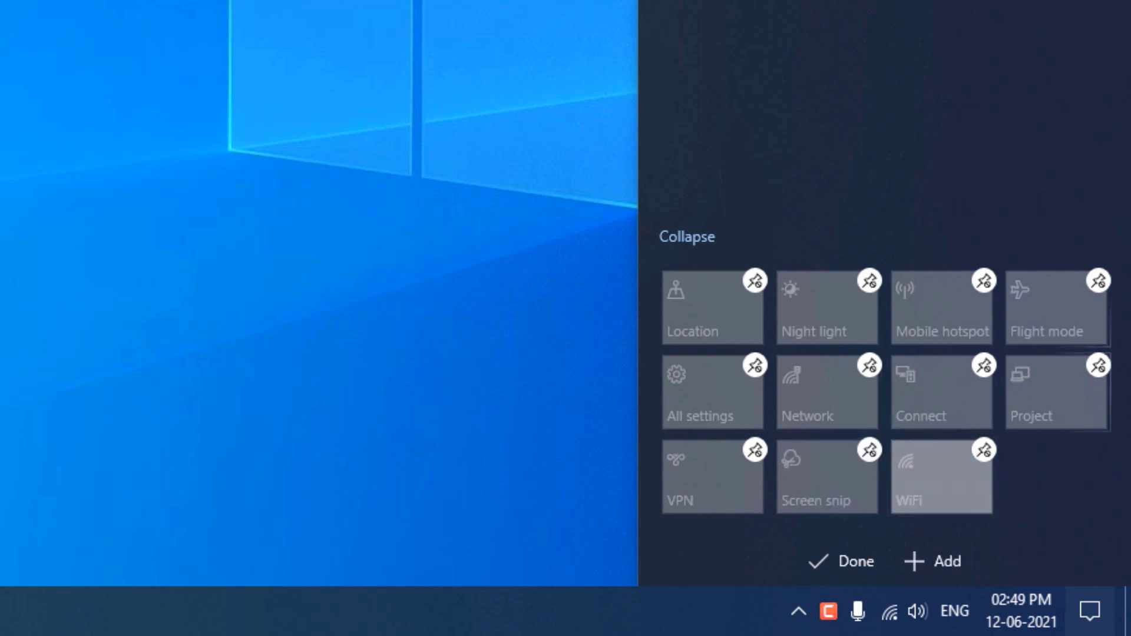
pyautogui.click(753, 449)
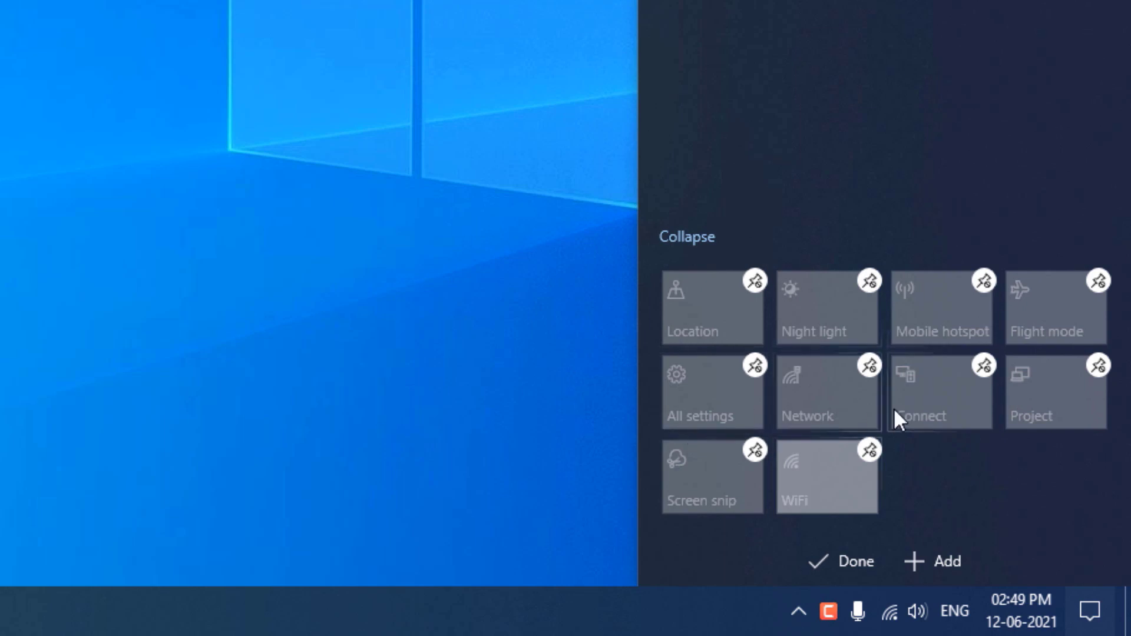
pyautogui.click(1098, 365)
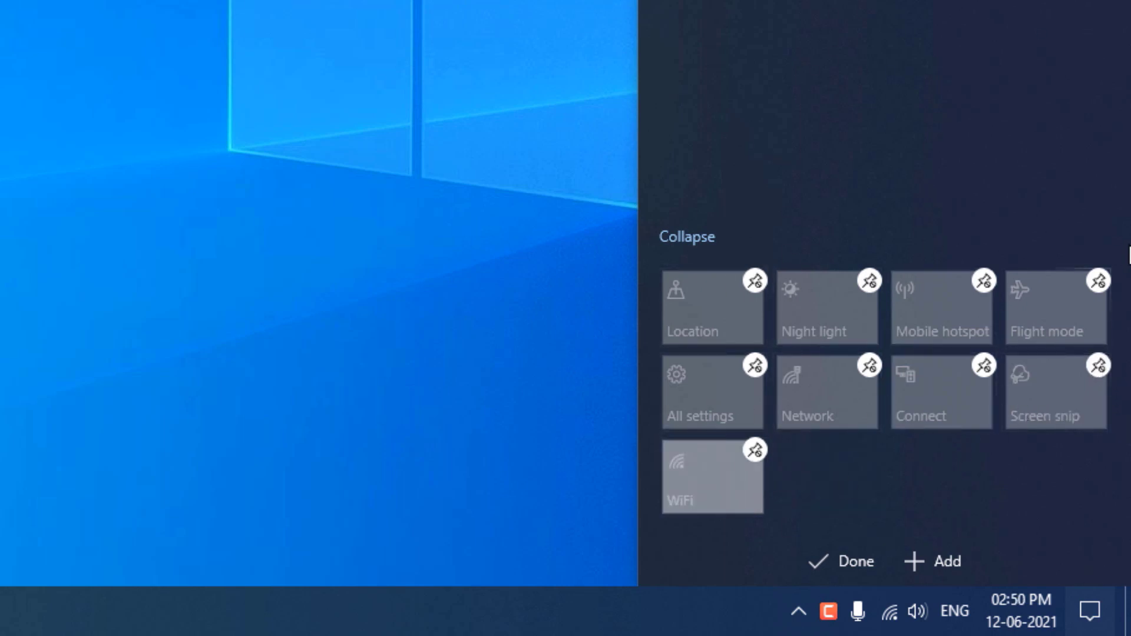
pyautogui.click(841, 566)
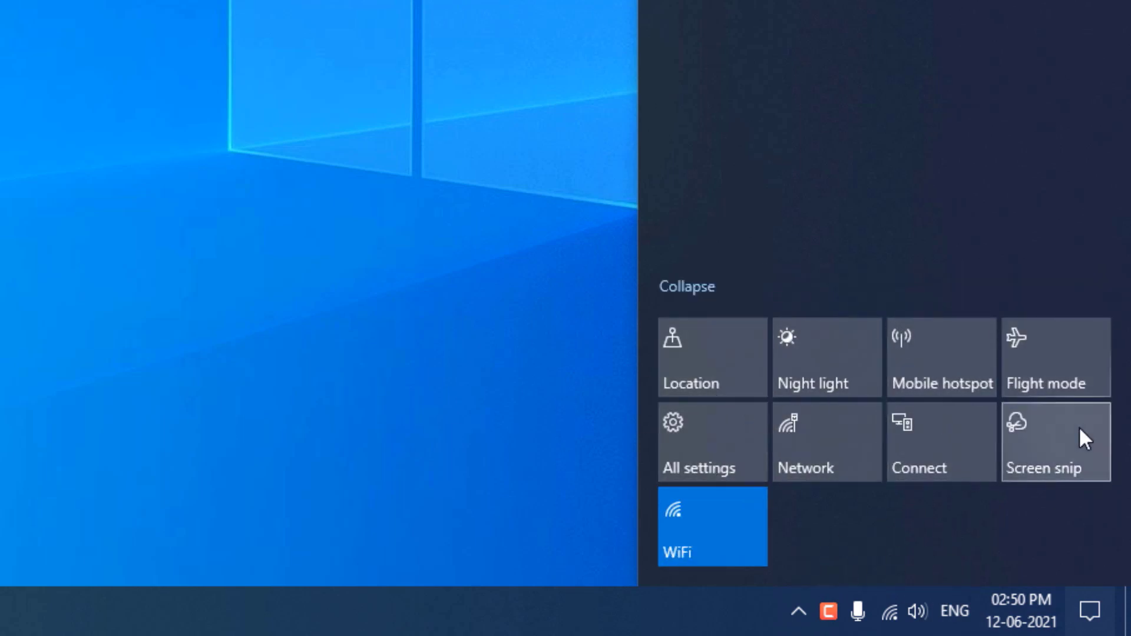
# Step: Collapse, expand and collapse the reduced set of quick actions to check the layout
pyautogui.click(695, 287)
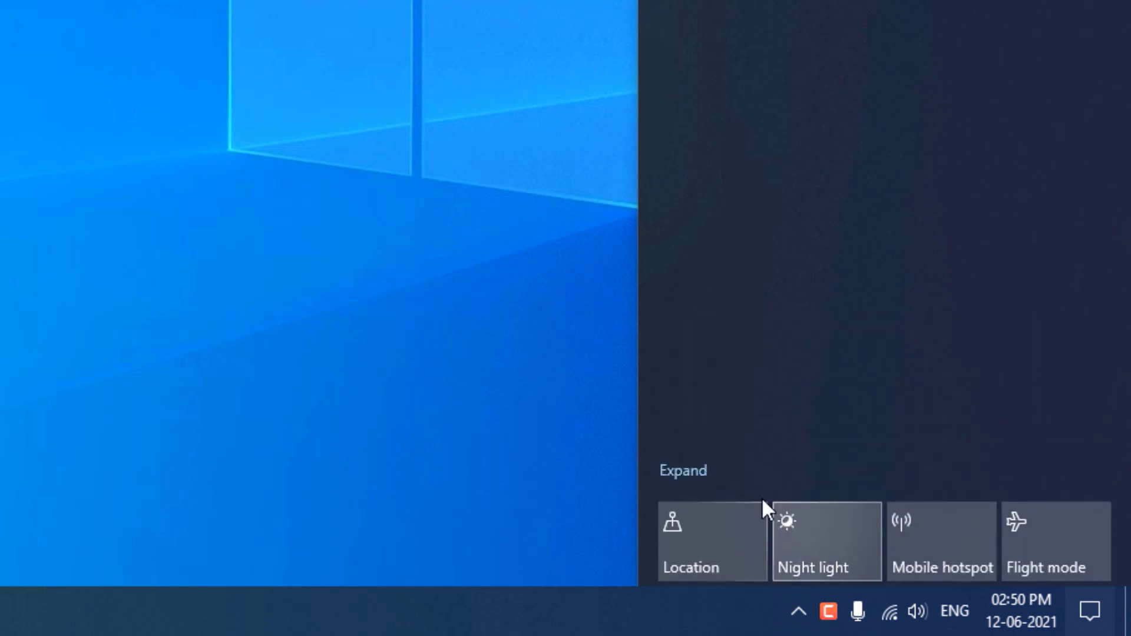
pyautogui.click(686, 472)
pyautogui.click(685, 288)
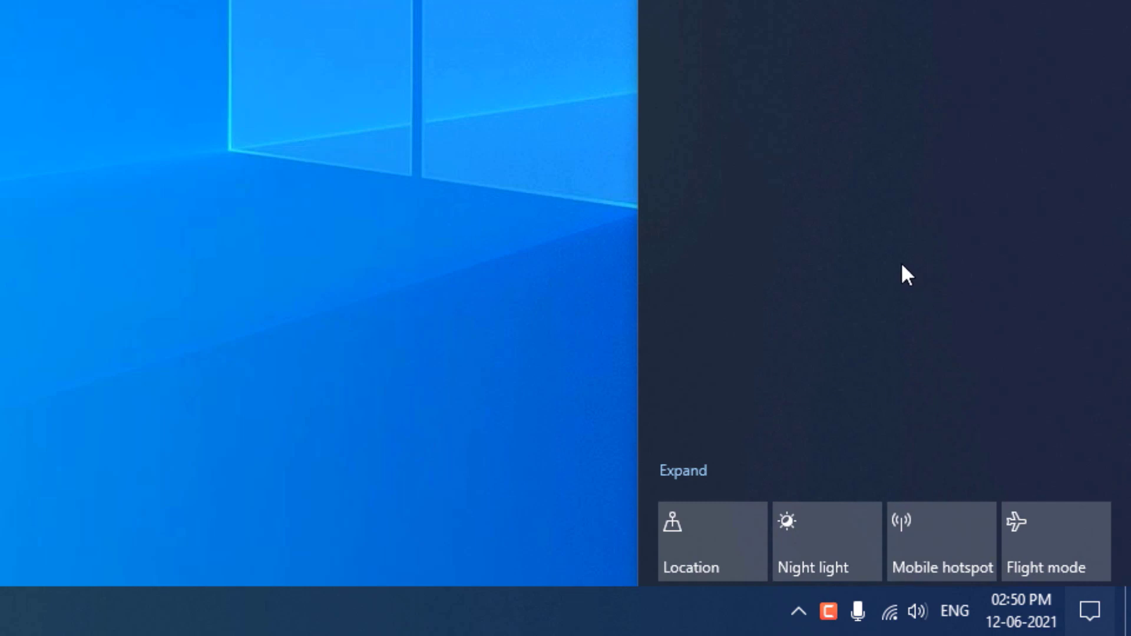
# Step: Edit the Action Center's quick actions, add VPN, Project and Focus assist back, and finish editing
pyautogui.rightClick(872, 201)
pyautogui.click(909, 222)
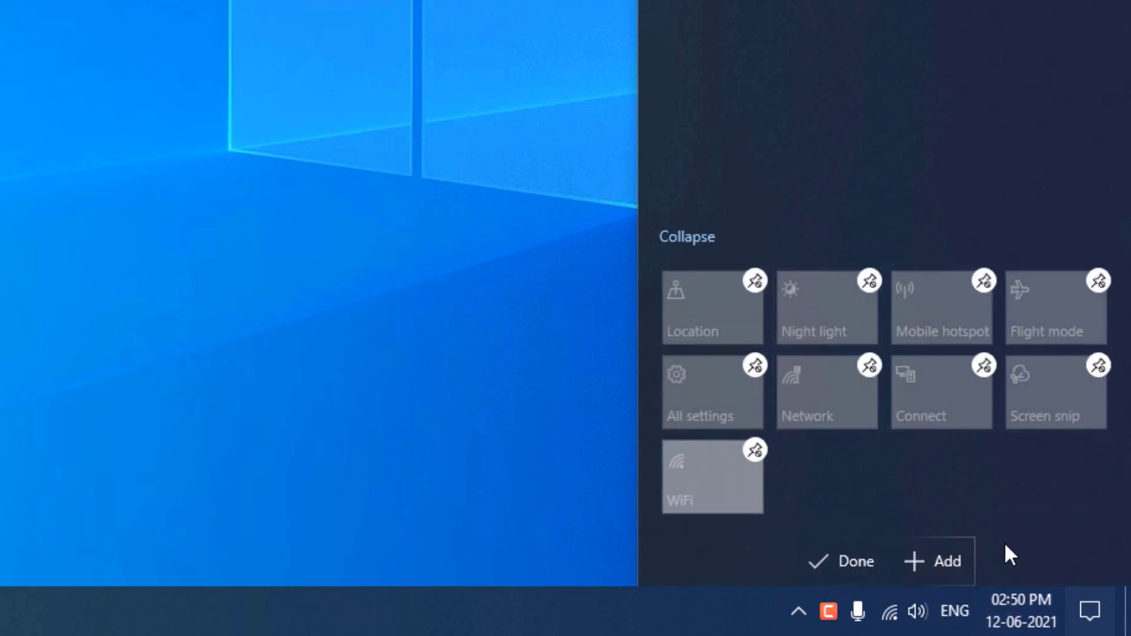
pyautogui.click(911, 559)
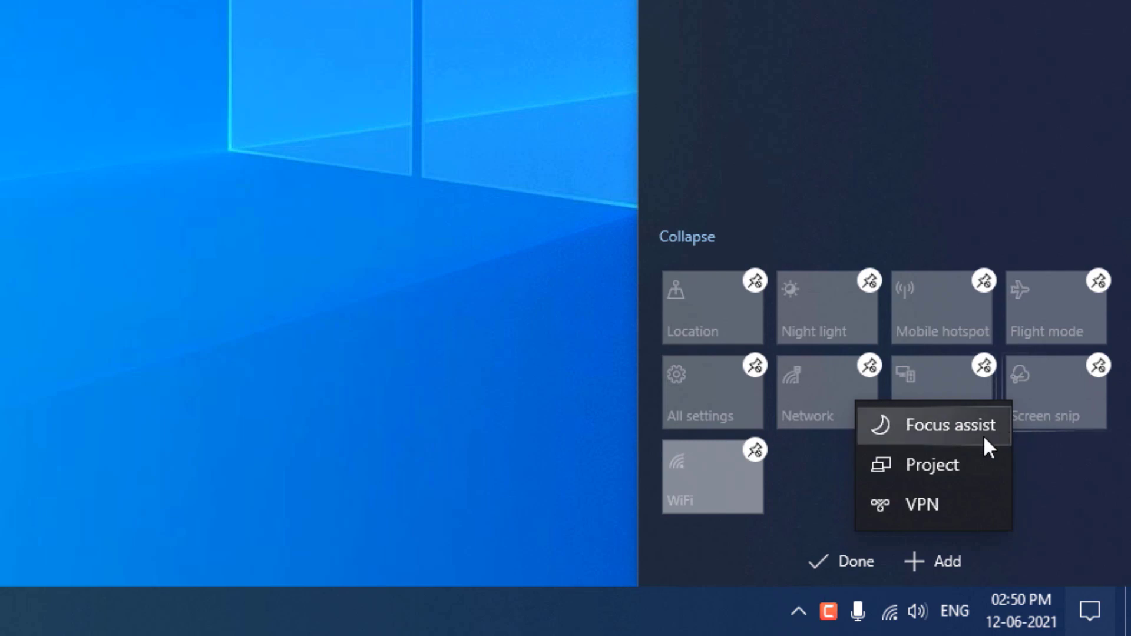
pyautogui.click(920, 503)
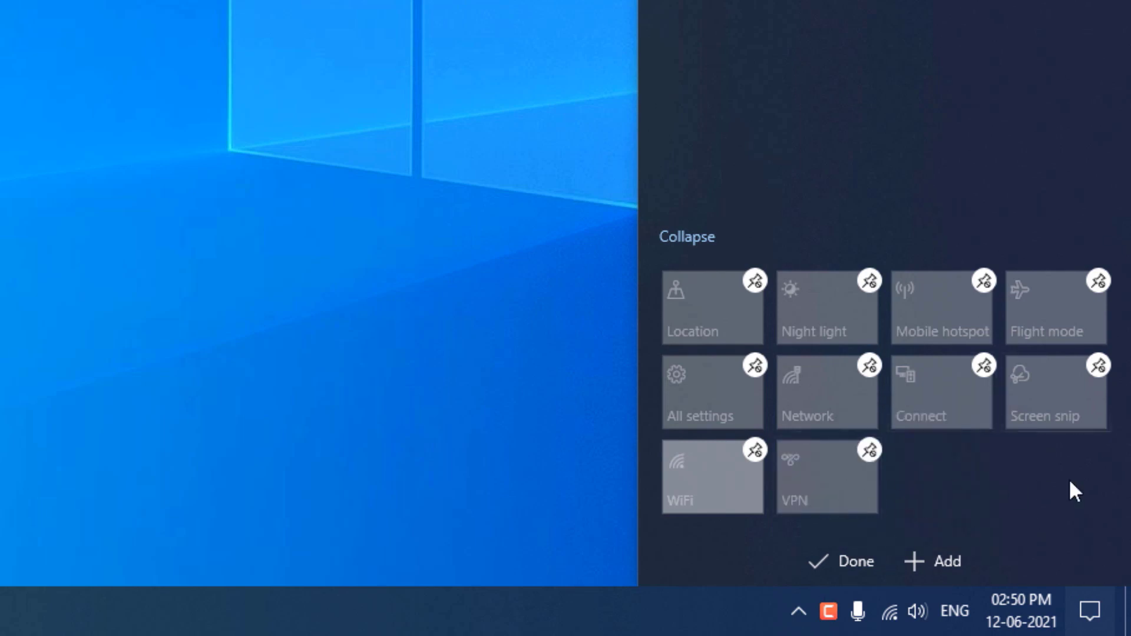
pyautogui.click(925, 564)
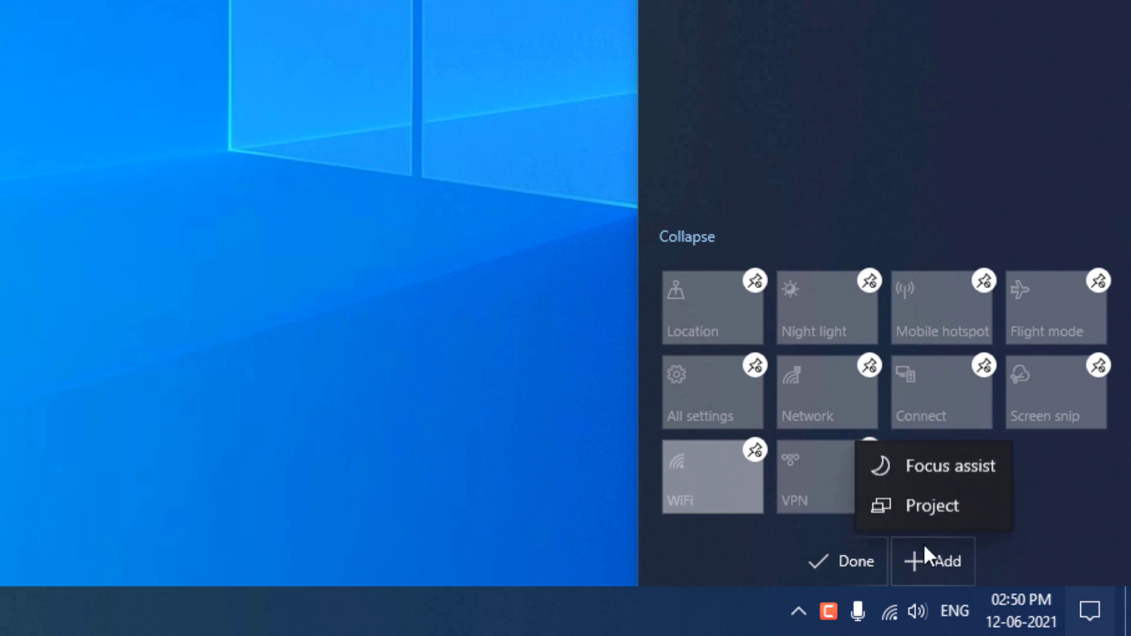
pyautogui.click(935, 502)
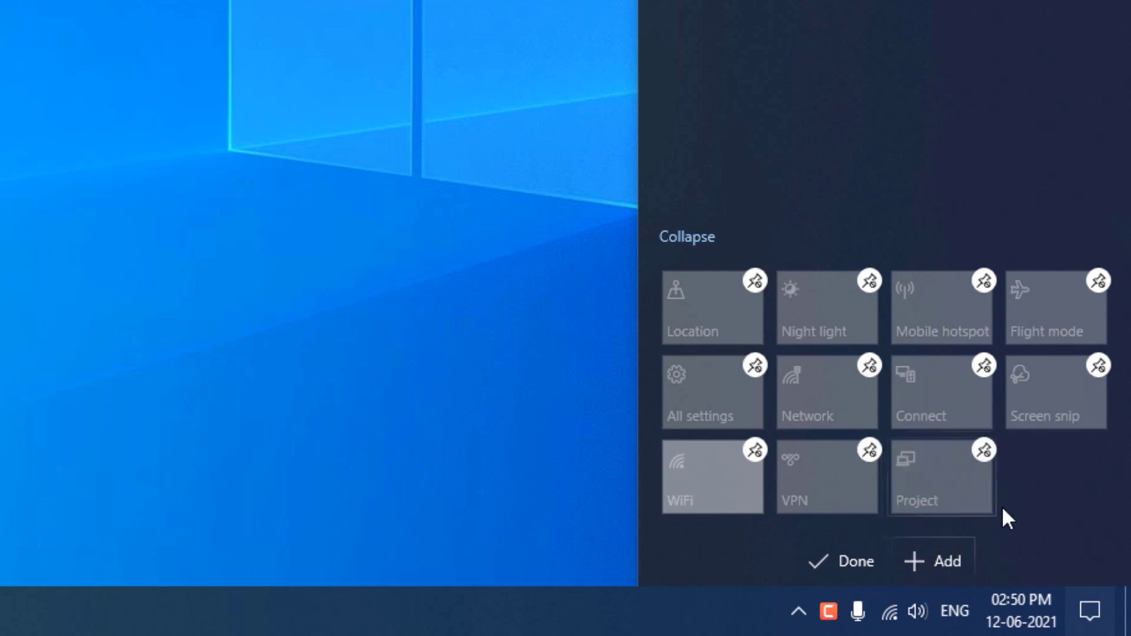
pyautogui.click(922, 561)
pyautogui.click(937, 505)
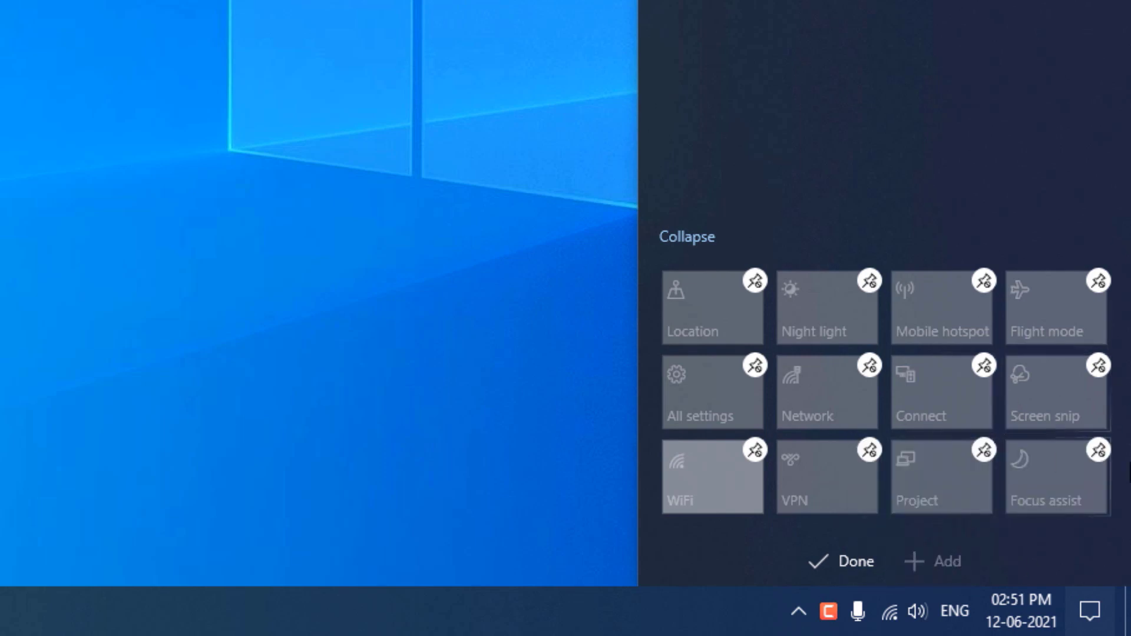
pyautogui.click(829, 563)
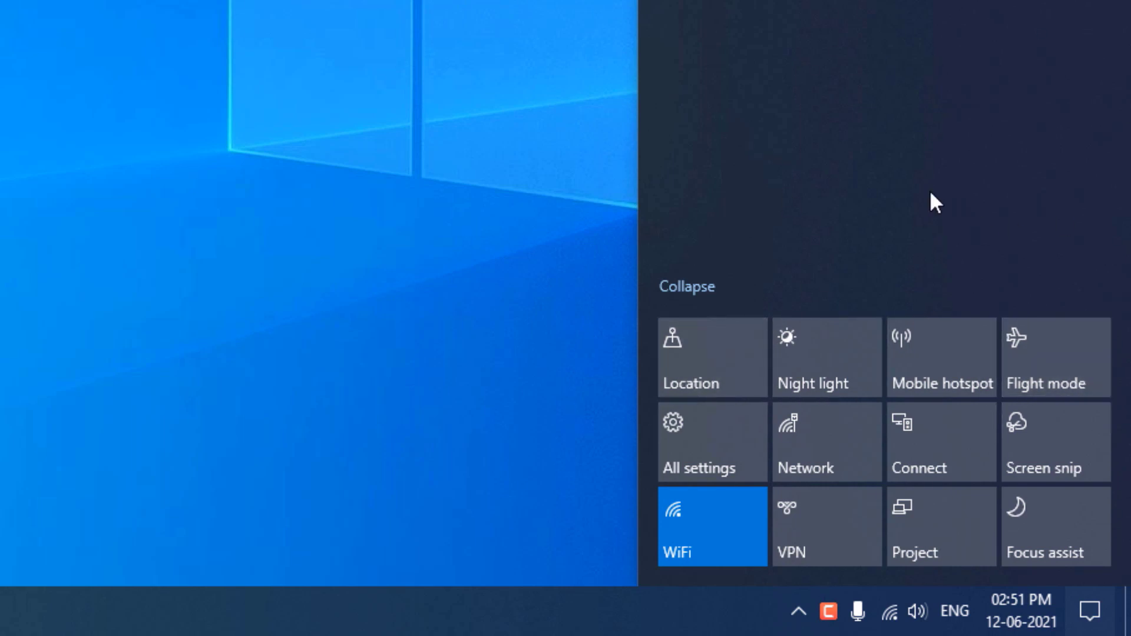
# Step: Rearrange the quick actions so WiFi, Screen snip, All settings and Network form the first row, finish editing and collapse them
pyautogui.rightClick(890, 89)
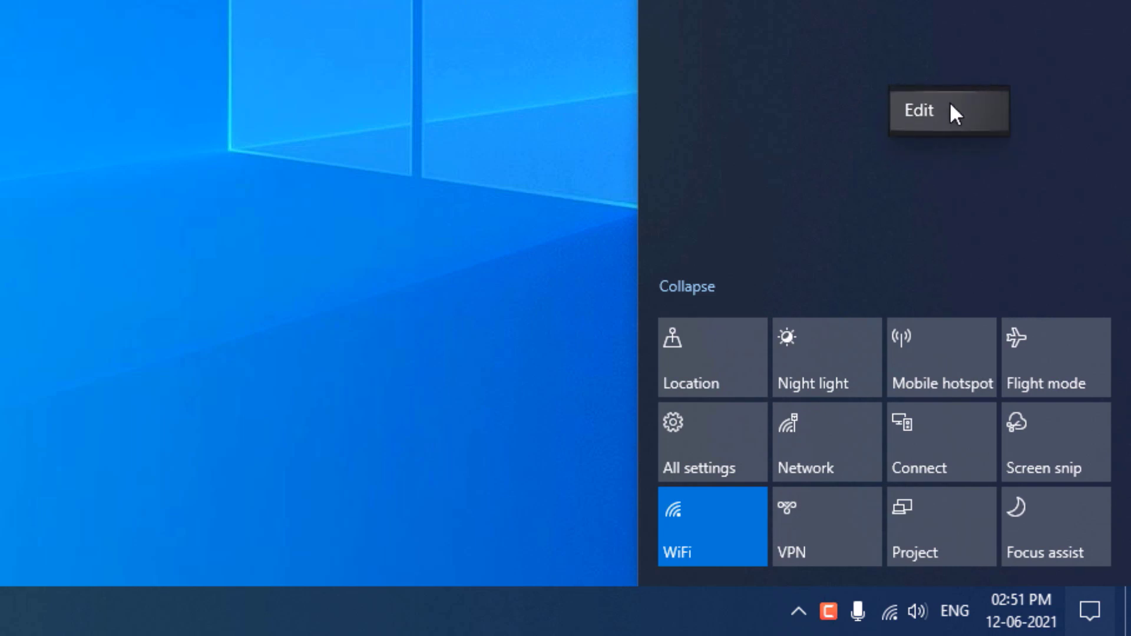
pyautogui.rightClick(857, 52)
pyautogui.click(878, 66)
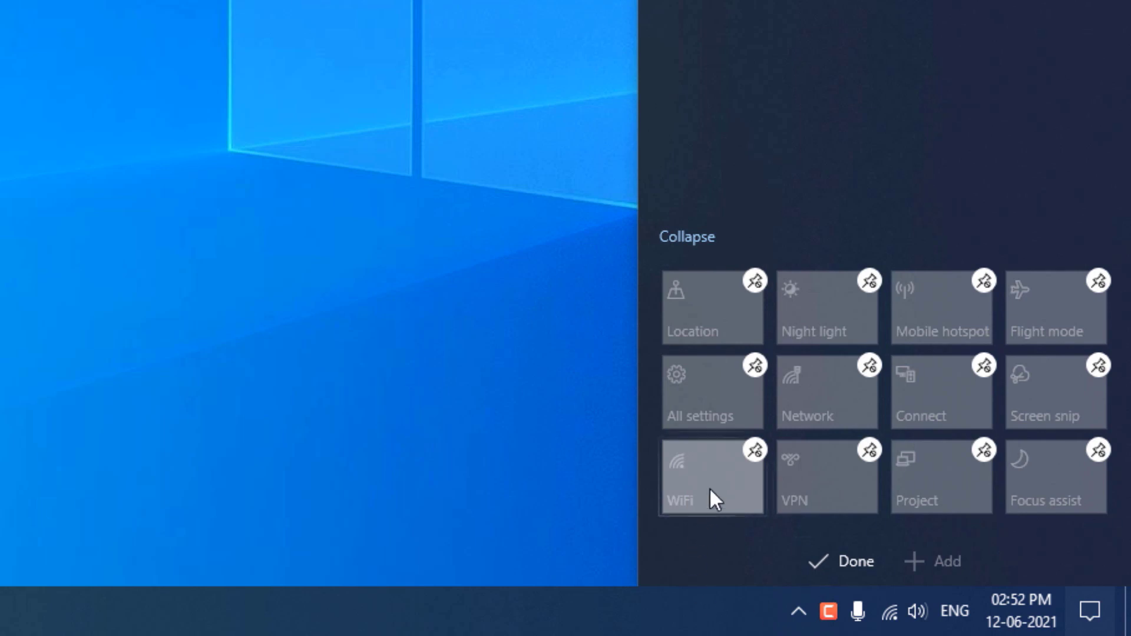
pyautogui.moveTo(709, 479); pyautogui.dragTo(706, 303)
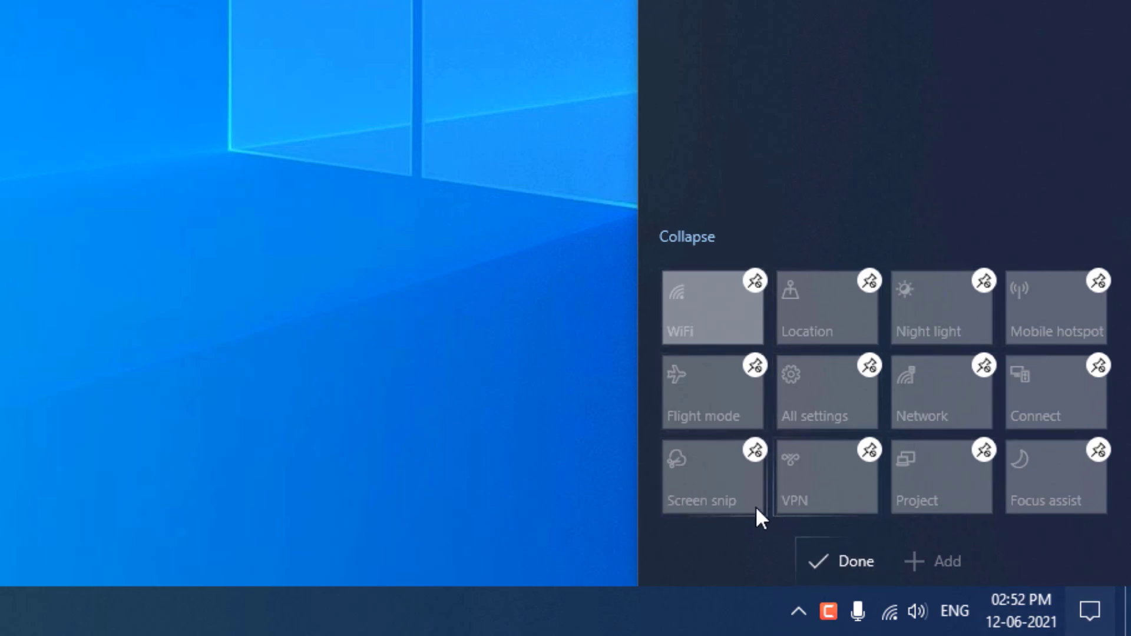
pyautogui.moveTo(698, 481); pyautogui.dragTo(843, 319)
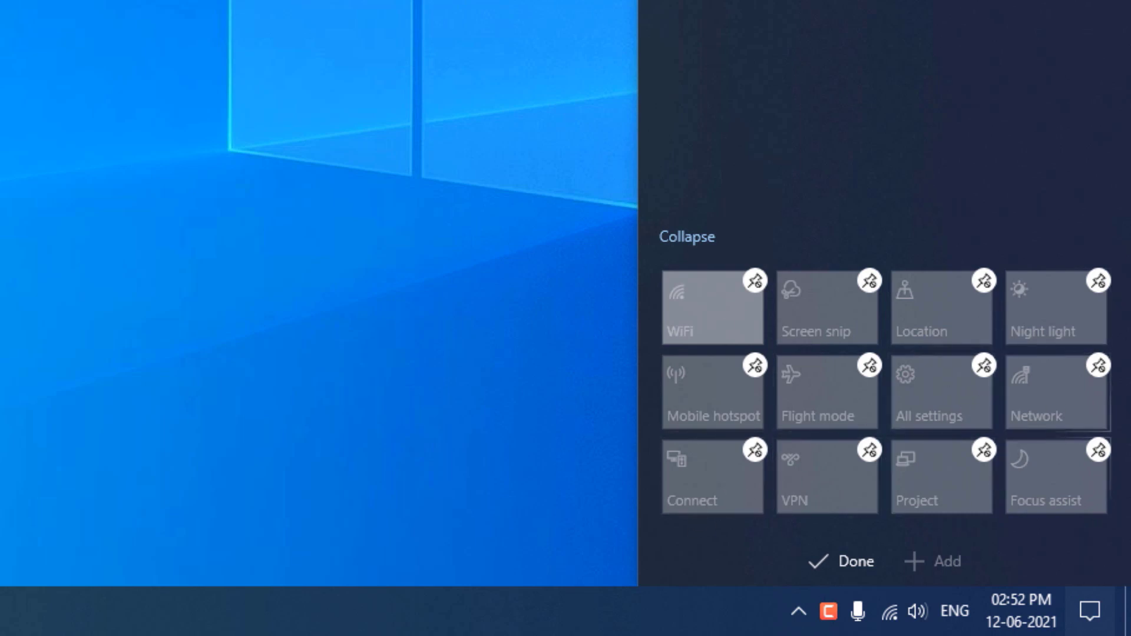
pyautogui.moveTo(941, 397); pyautogui.dragTo(942, 307)
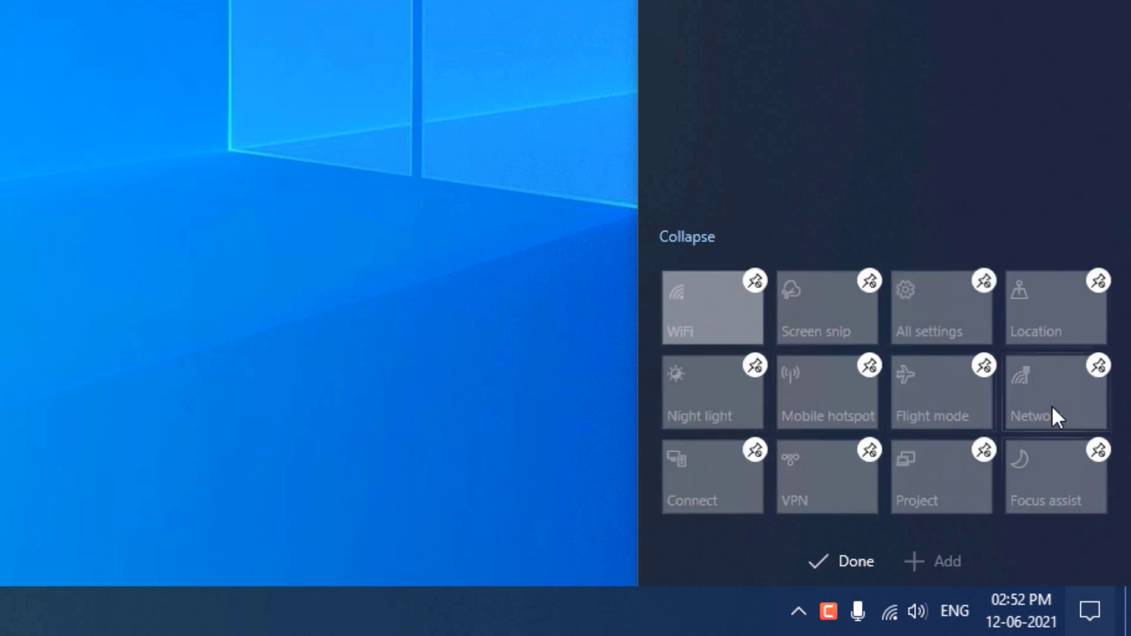
pyautogui.moveTo(1053, 406); pyautogui.dragTo(1052, 323)
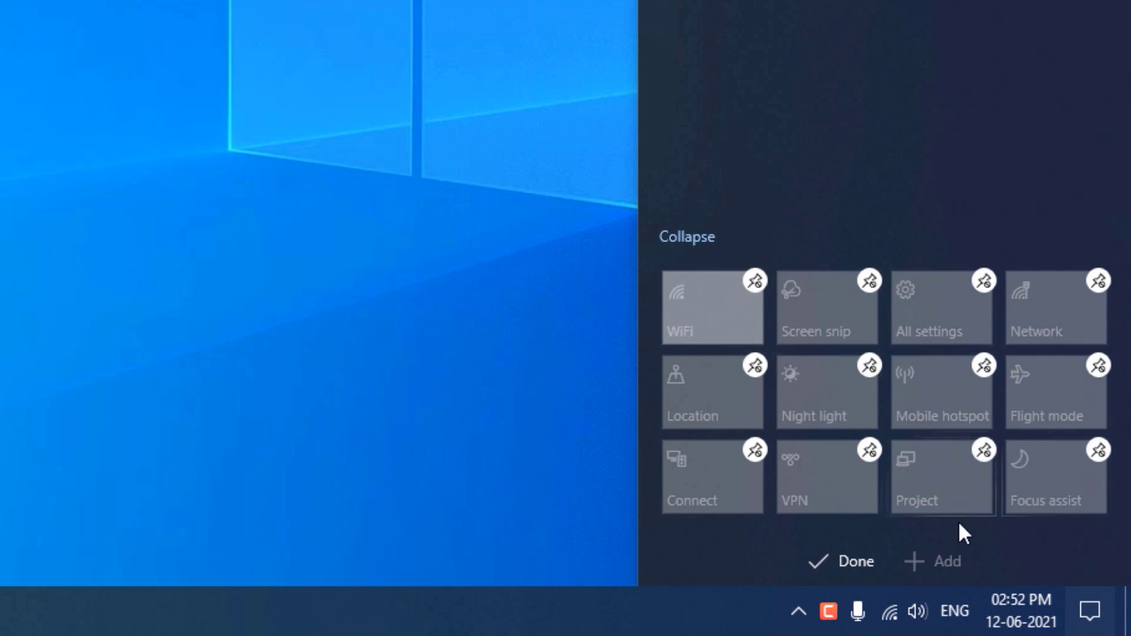
pyautogui.click(850, 566)
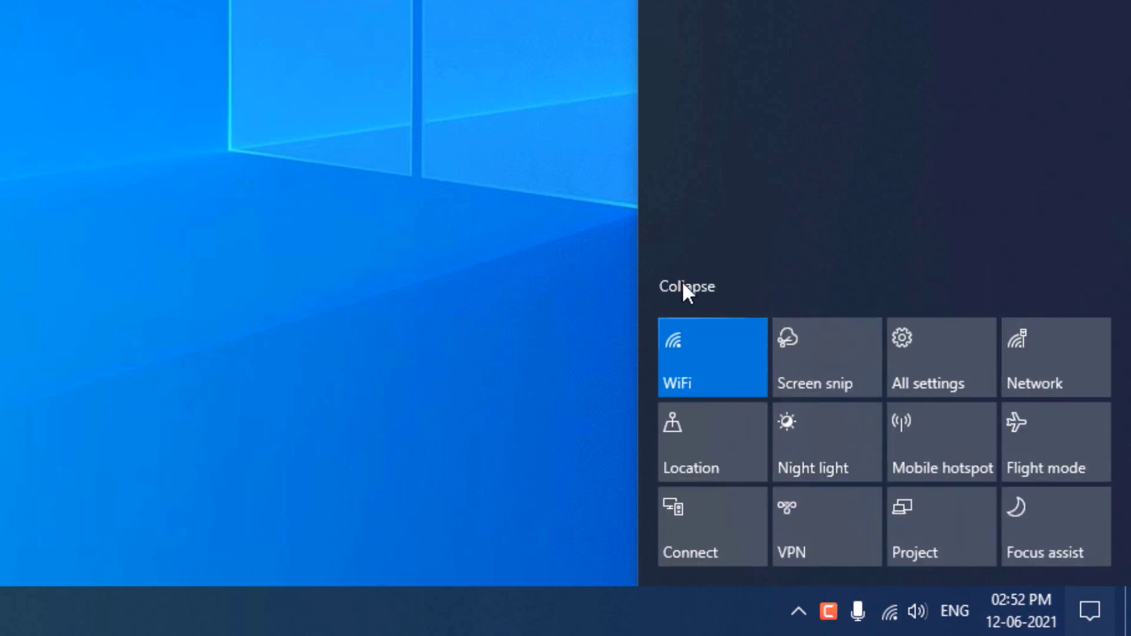
pyautogui.click(683, 285)
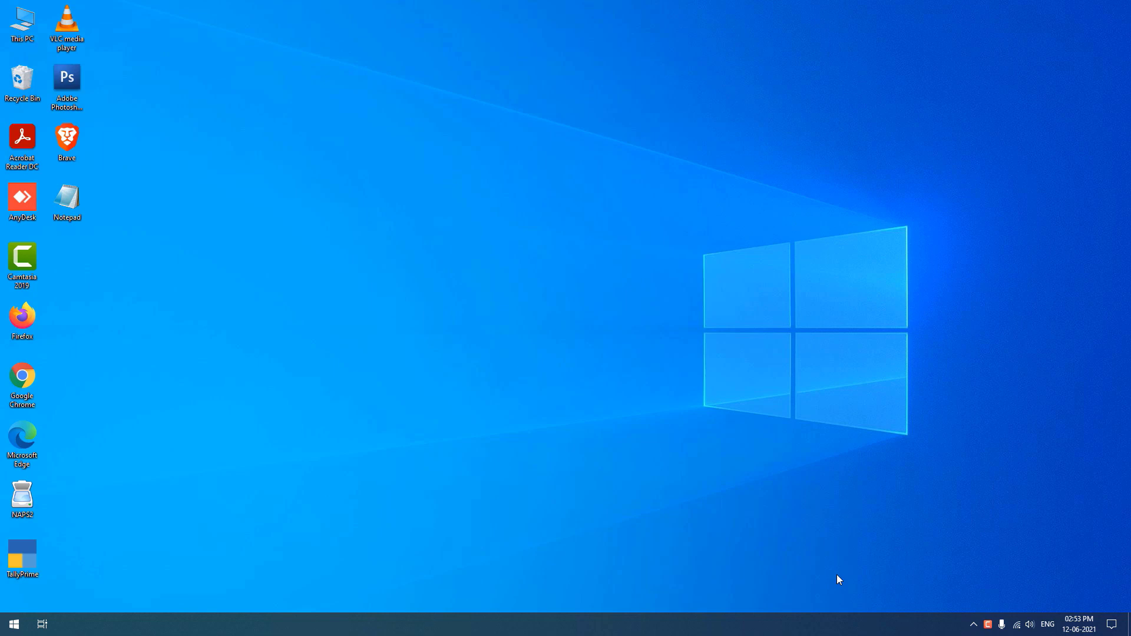
# Step: Use the All settings quick action from the Action Center to reach the System settings for Notifications & actions
pyautogui.click(1112, 625)
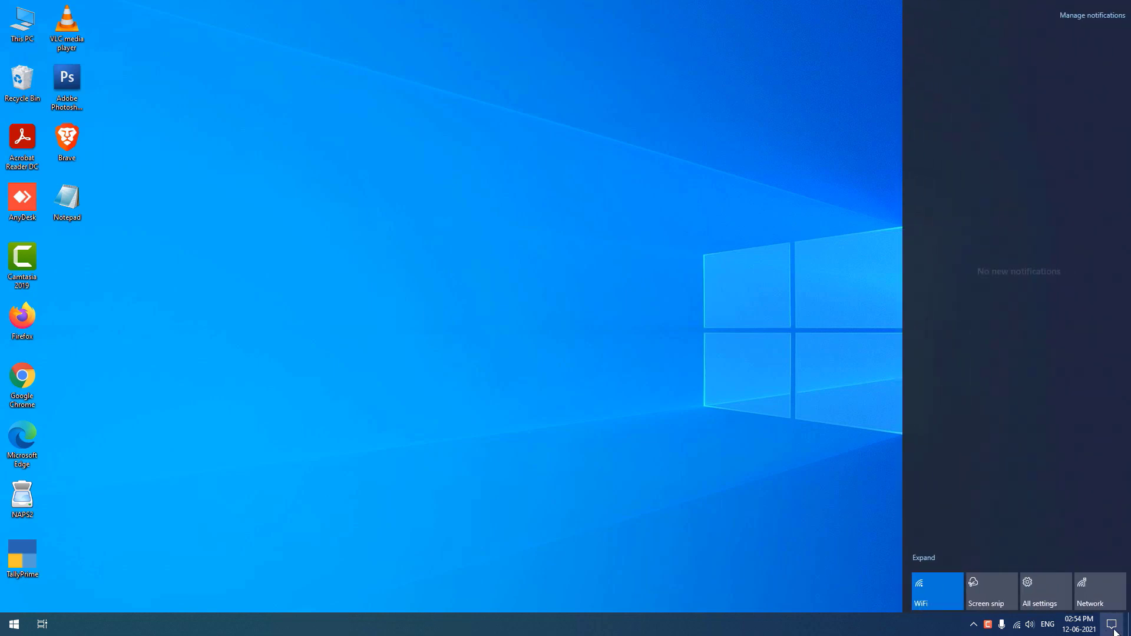
pyautogui.click(1044, 599)
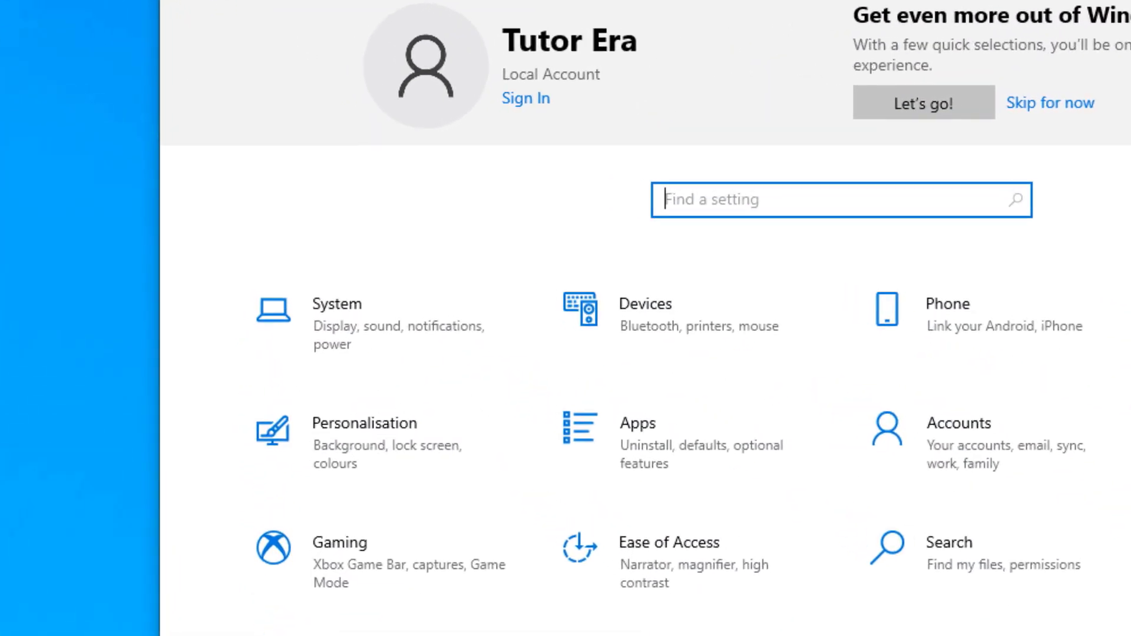
pyautogui.click(285, 313)
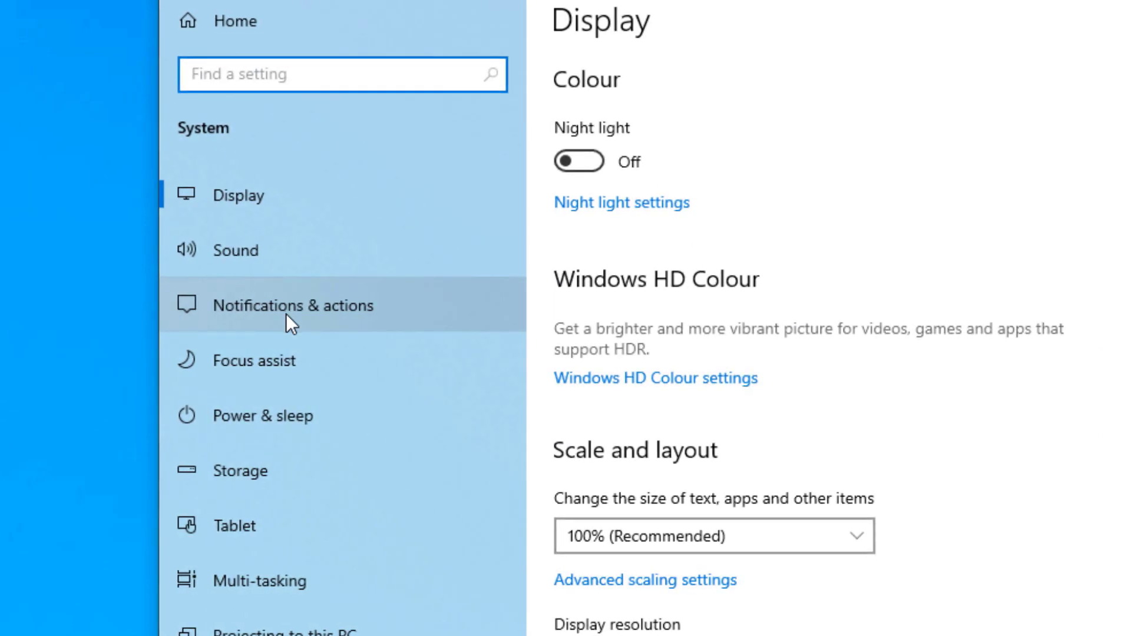
pyautogui.click(328, 311)
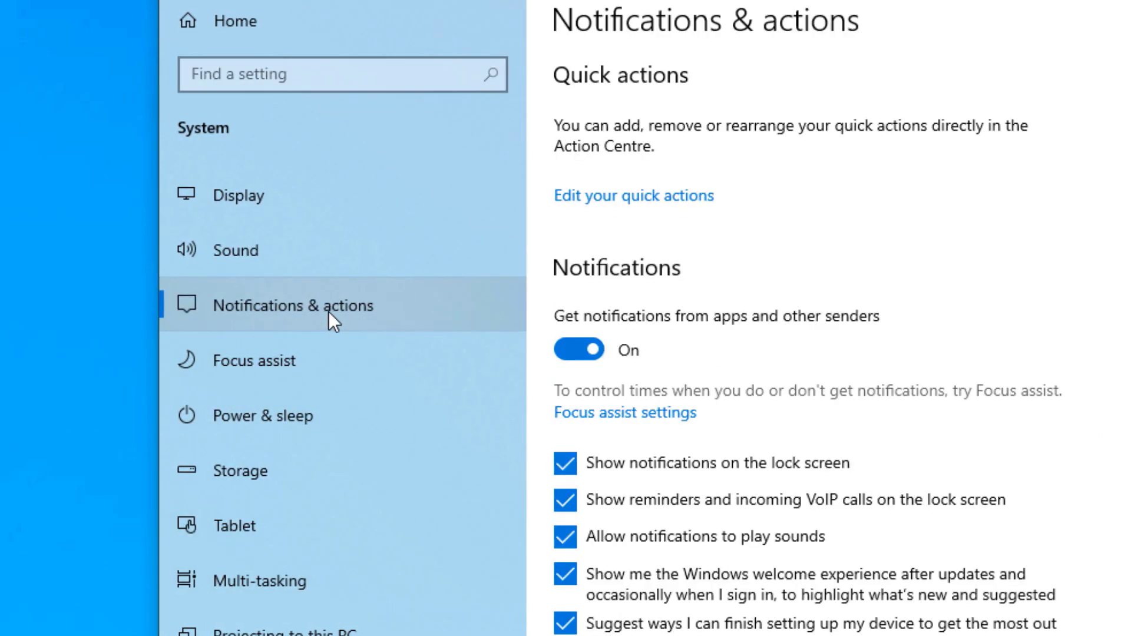
# Step: Sort the senders under Get notifications from these apps by Name
pyautogui.scroll(-5, 807, 319)
pyautogui.scroll(-1, 806, 342)
pyautogui.scroll(-6, 576, 131)
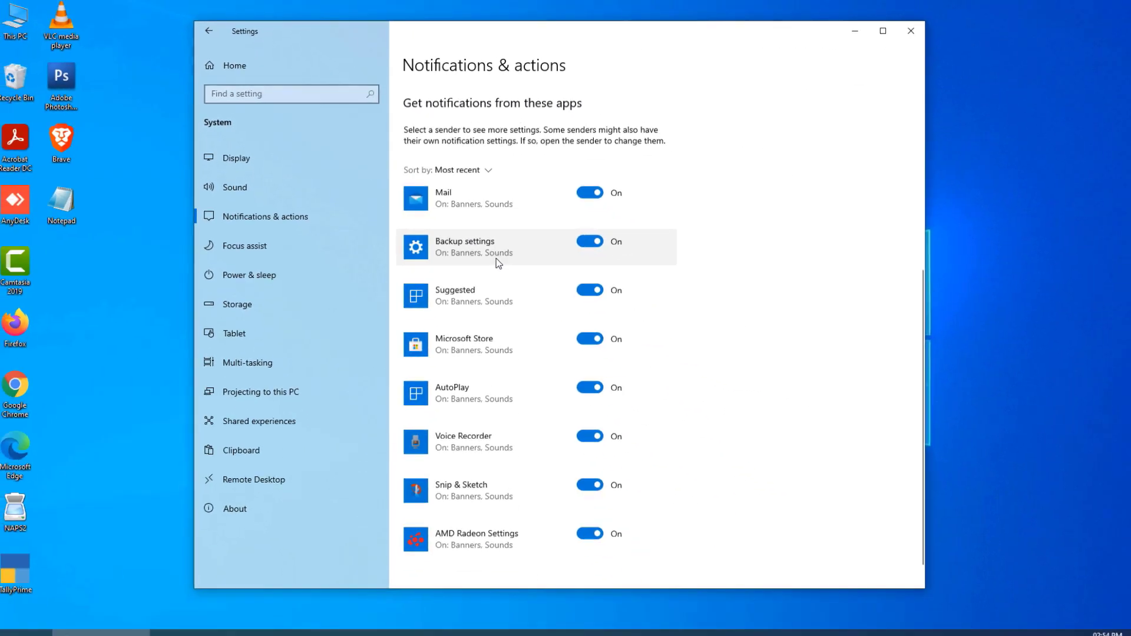
pyautogui.scroll(-1, 492, 259)
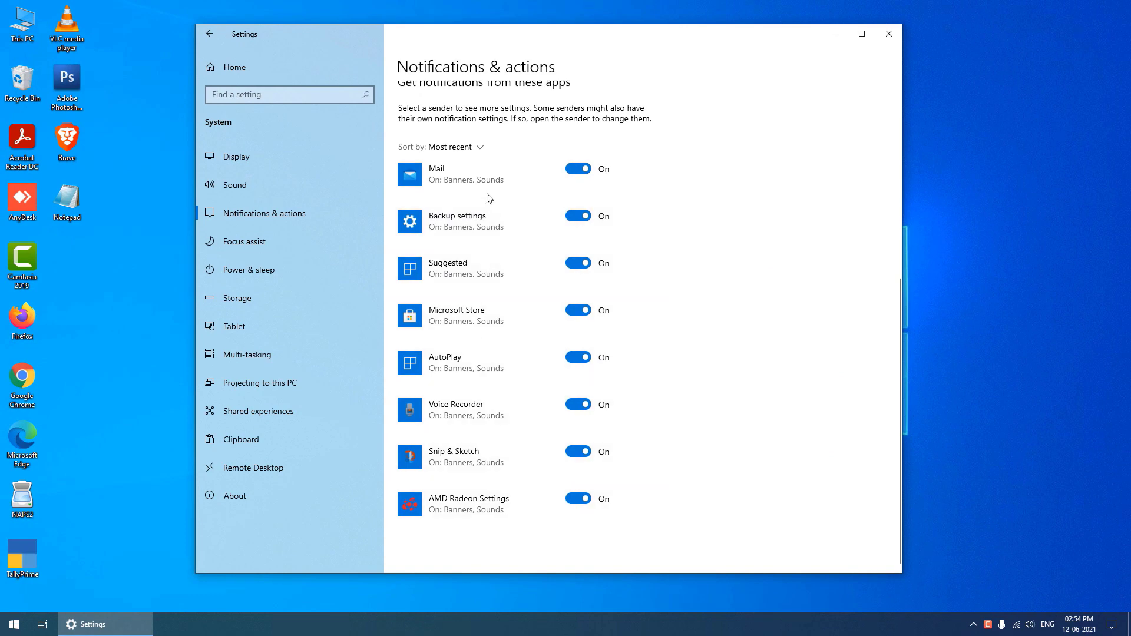
pyautogui.scroll(3, 500, 399)
pyautogui.click(472, 311)
pyautogui.click(465, 334)
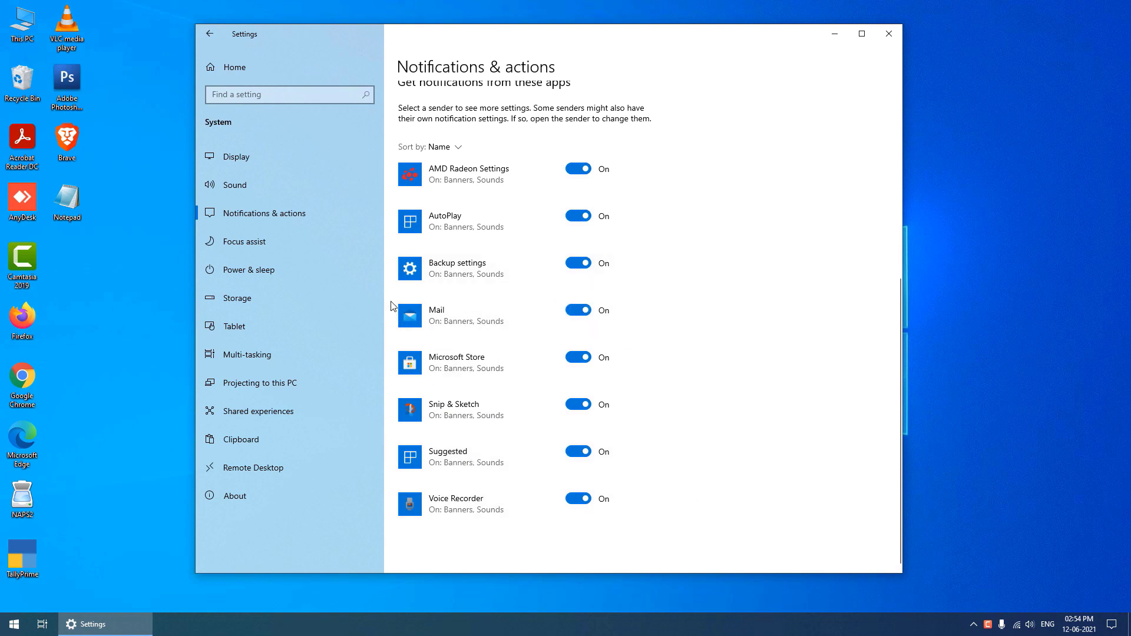
# Step: Turn Mail's notifications off and back on, and open Mail's detailed notification settings
pyautogui.click(576, 311)
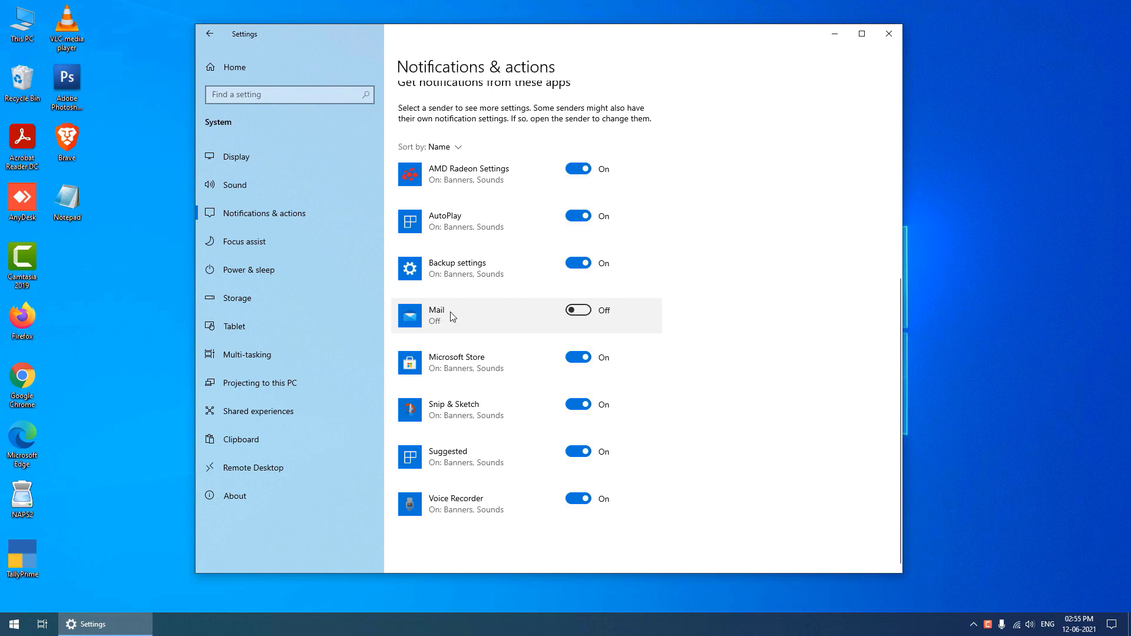
pyautogui.click(576, 311)
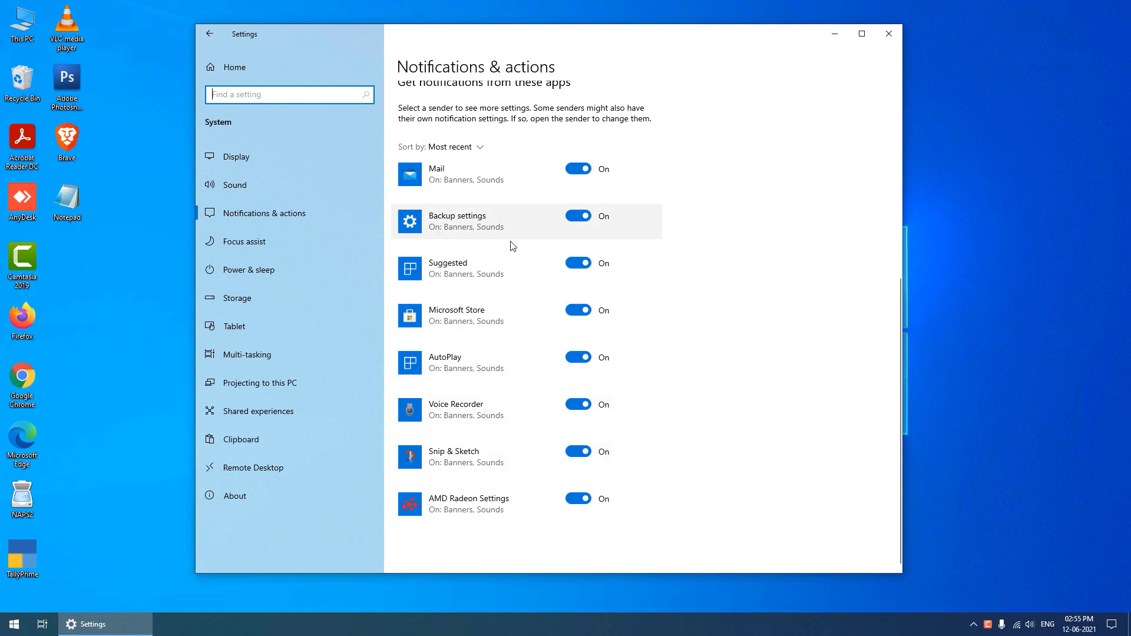
pyautogui.scroll(2, 456, 272)
pyautogui.click(455, 265)
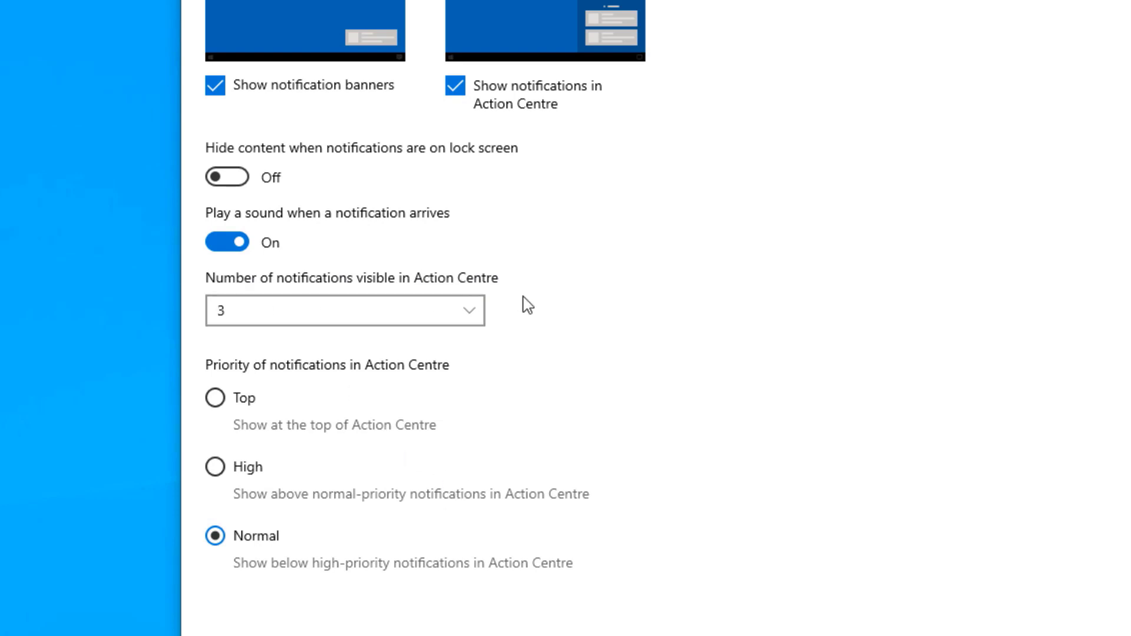
# Step: Set Mail's number of notifications visible in Action Centre to 5, return it to 3, and close Settings
pyautogui.click(465, 311)
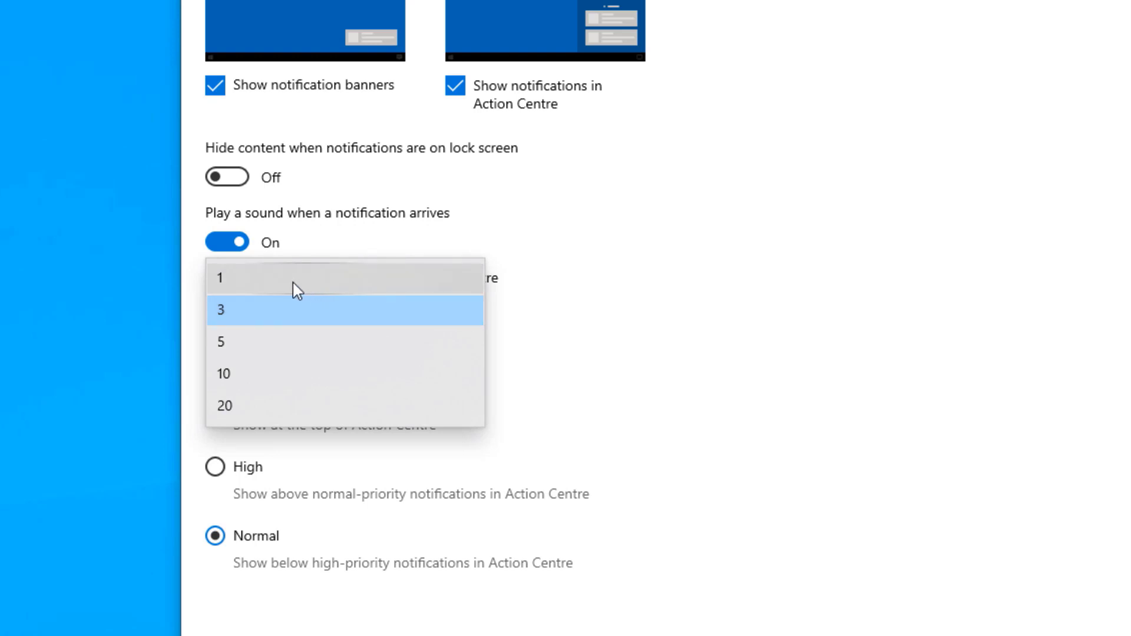
pyautogui.click(247, 346)
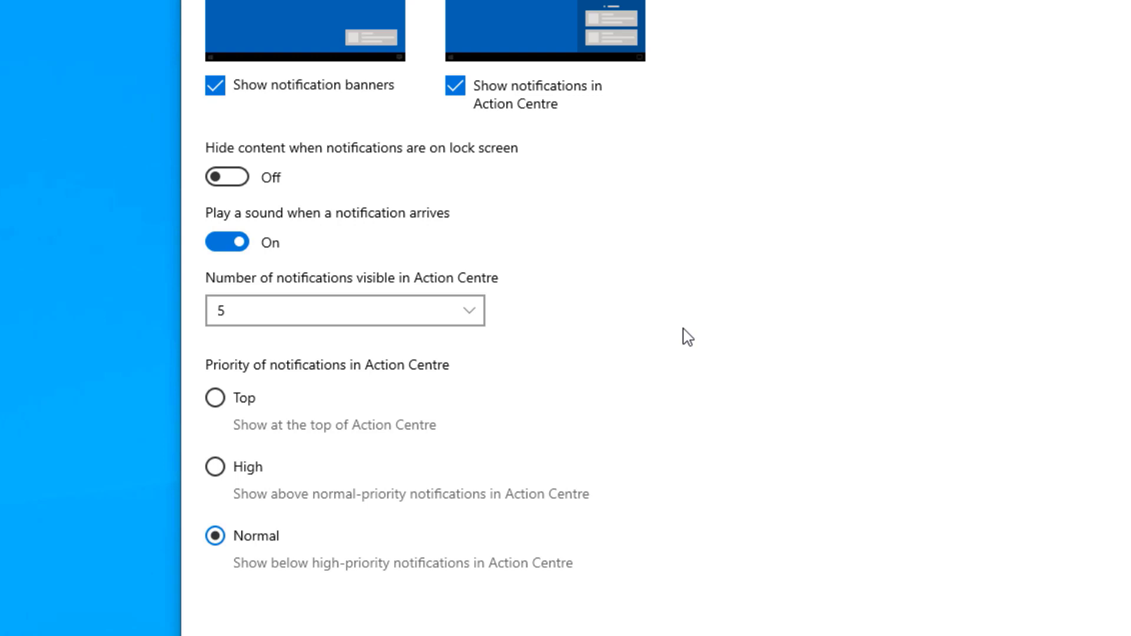
pyautogui.click(444, 311)
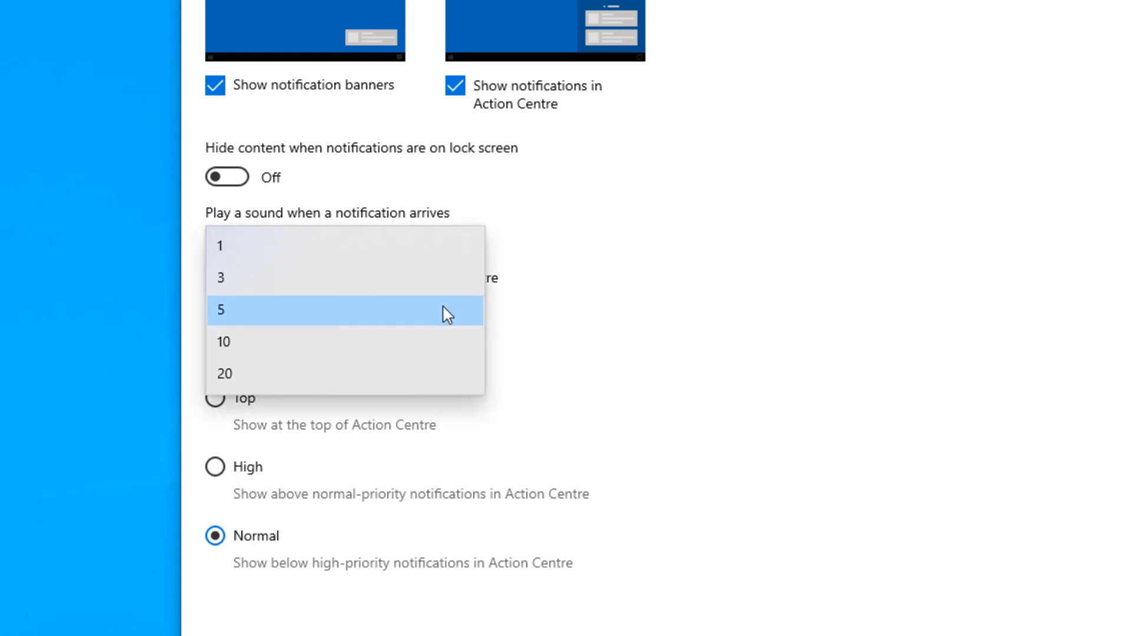
pyautogui.click(269, 284)
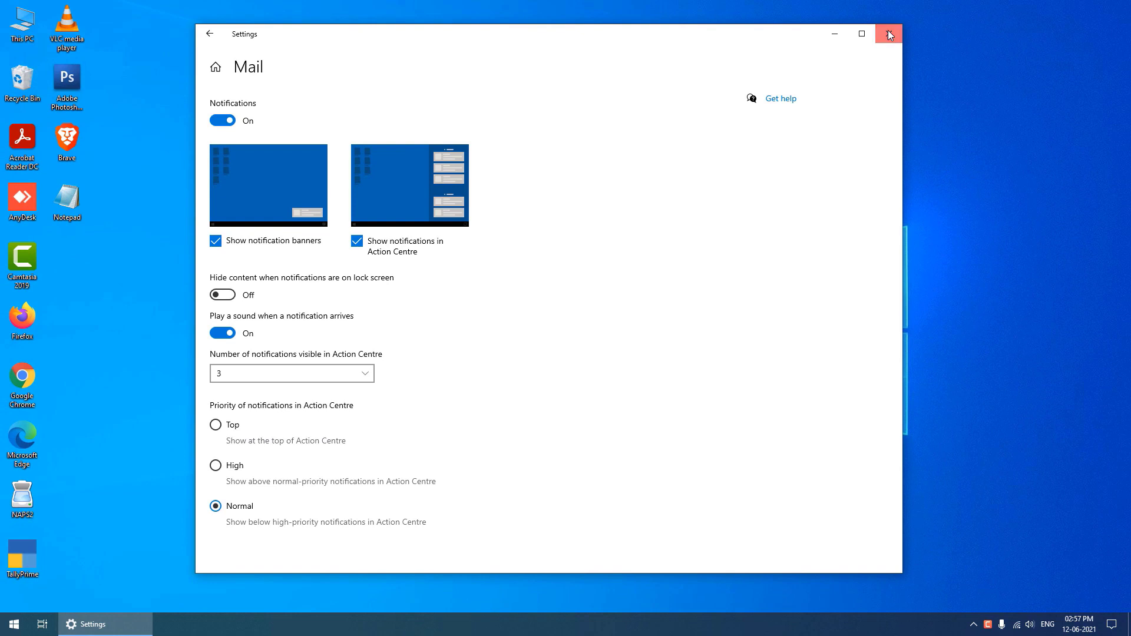
pyautogui.click(892, 33)
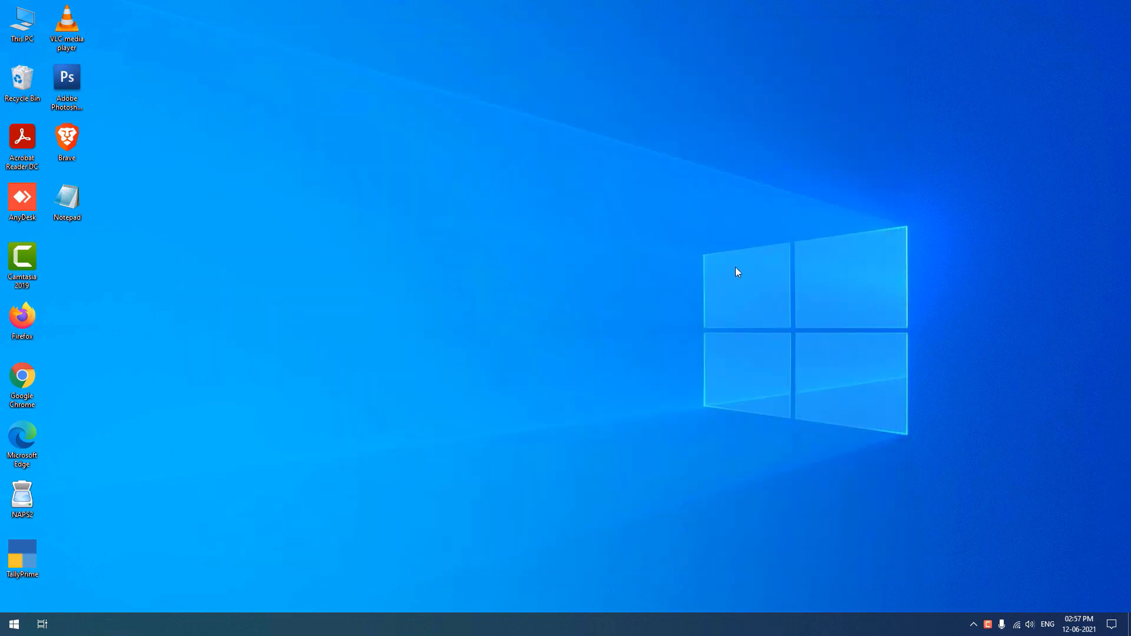